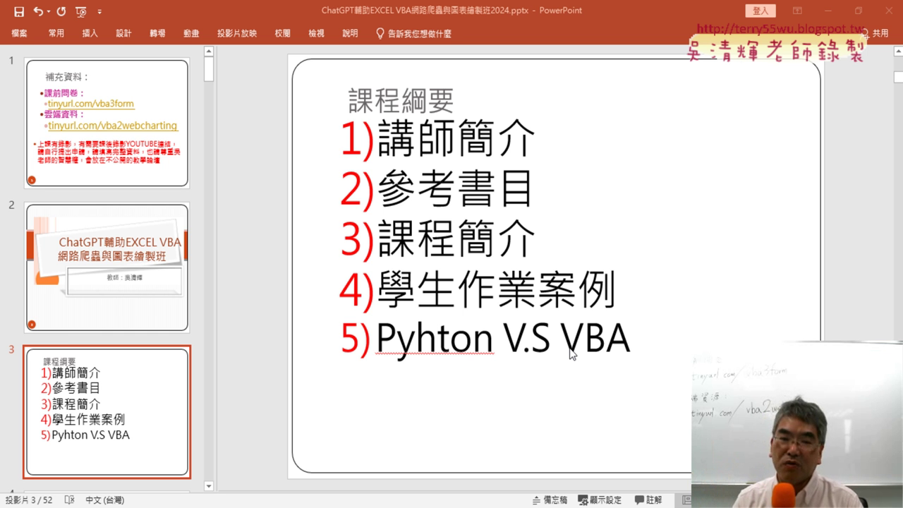
Go to slide 4 and underline 北市住宅竊盜點位 in red ink.
scroll(584, 351, "down", 1)
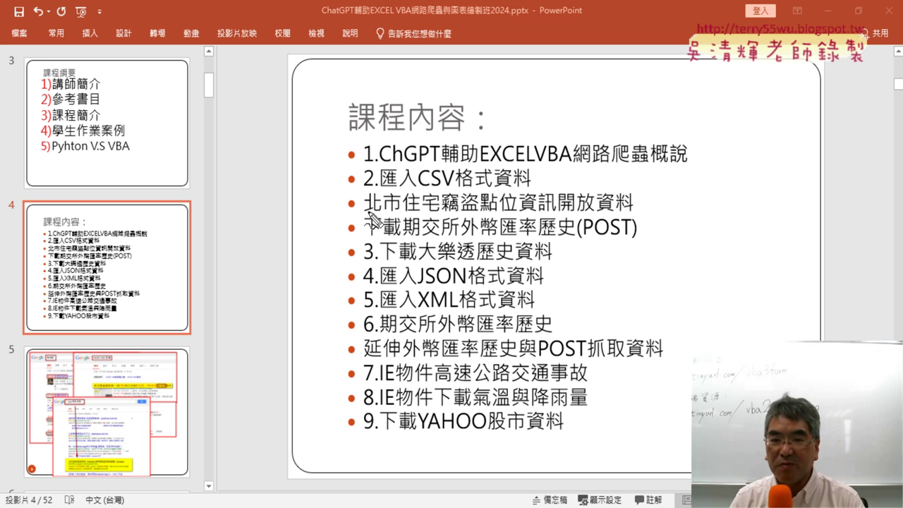
left_click_drag(366, 210, 506, 215)
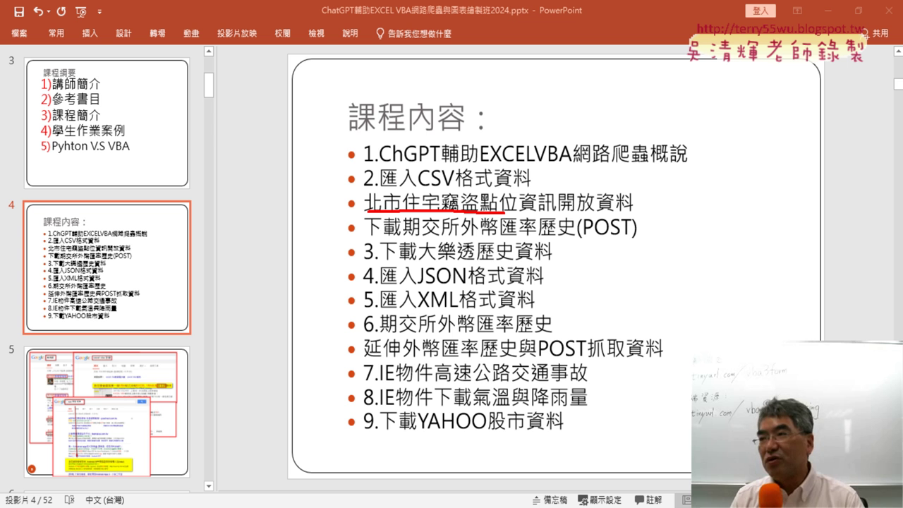
Write red notes 9x2 and 14x3 right of the bullet list, with a line under 9x2.
mouse_move(732, 196)
left_mouse_down()
mouse_move(765, 185)
mouse_move(741, 248)
left_mouse_up()
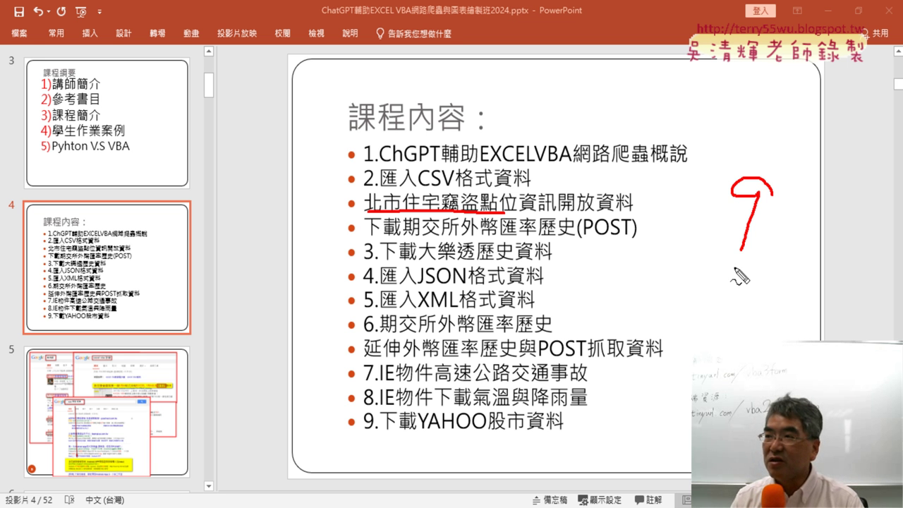
left_click_drag(734, 292, 735, 340)
left_click_drag(760, 288, 793, 321)
left_click_drag(776, 288, 774, 341)
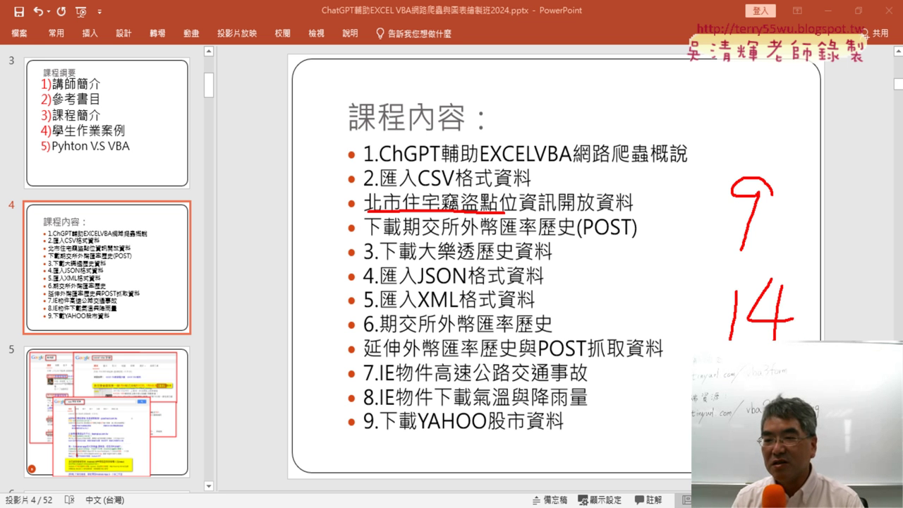
mouse_move(834, 300)
left_mouse_down()
mouse_move(849, 311)
mouse_move(815, 337)
mouse_move(787, 340)
left_mouse_up()
left_click_drag(792, 289, 836, 330)
mouse_move(802, 198)
left_mouse_down()
mouse_move(775, 230)
mouse_move(865, 223)
left_mouse_up()
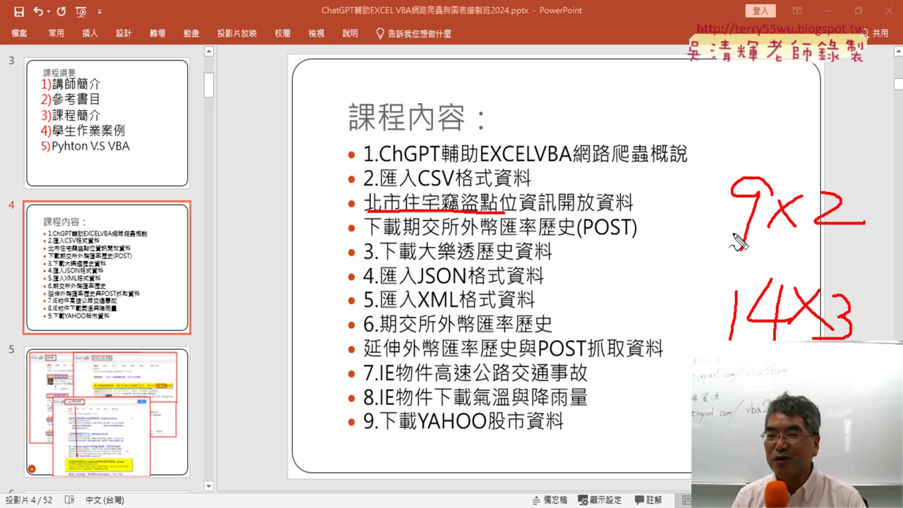
left_click_drag(734, 233, 882, 238)
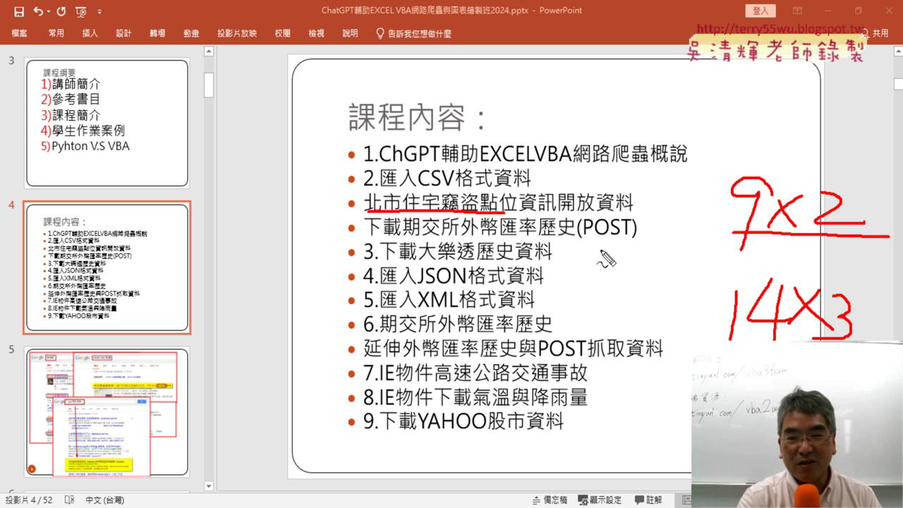
Underline CSV格式, JSON格式, XML格式 and IE物件 in red, then erase all ink from slide 4.
left_click_drag(421, 189, 495, 187)
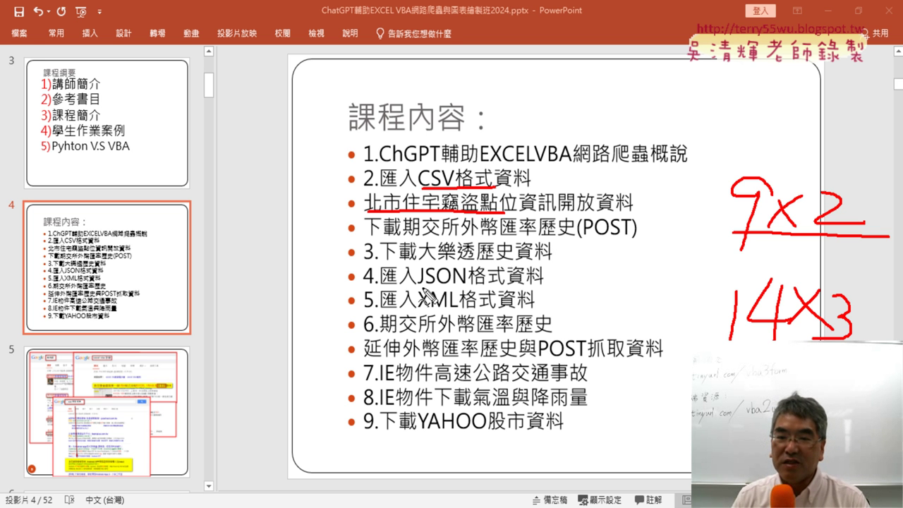
left_click_drag(417, 287, 484, 284)
left_click_drag(419, 311, 474, 308)
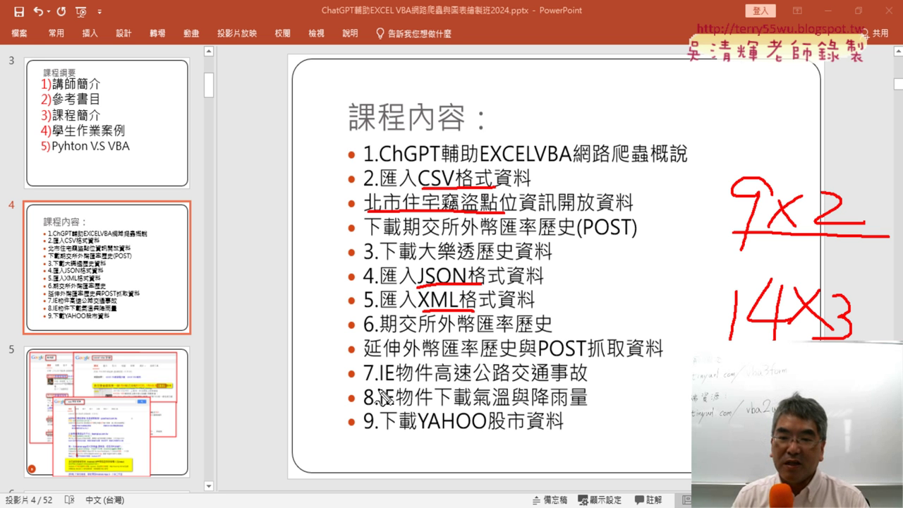
left_click_drag(379, 385, 439, 381)
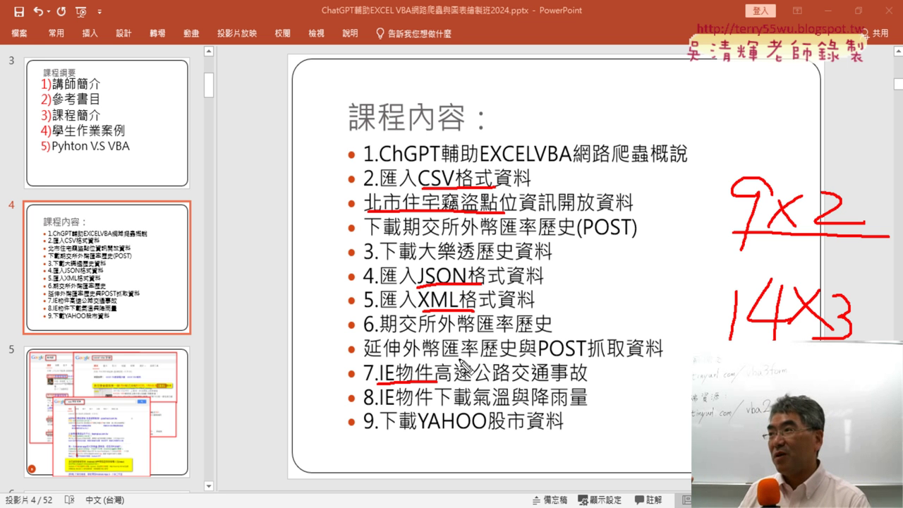
key("Escape")
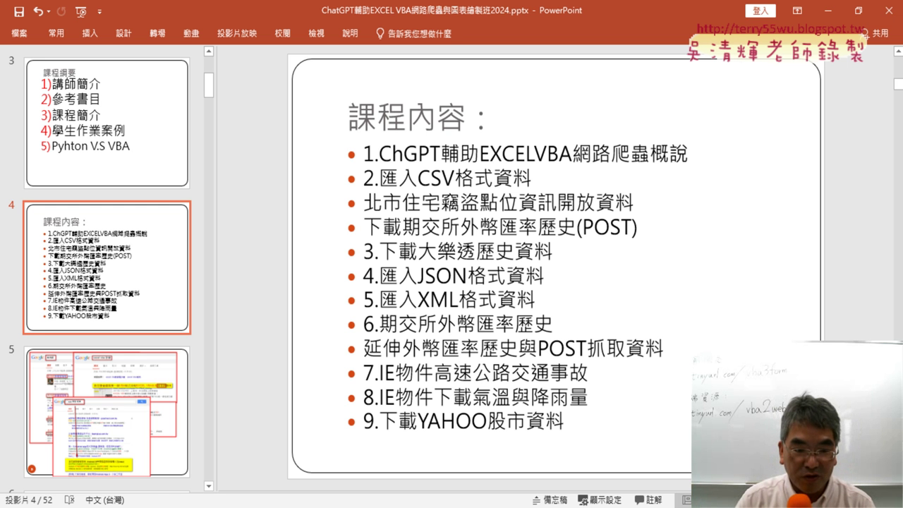
Bring forward the Edge window with the 吳老師教學 Google results and open the Copilot sidebar.
mouse_move(82, 507)
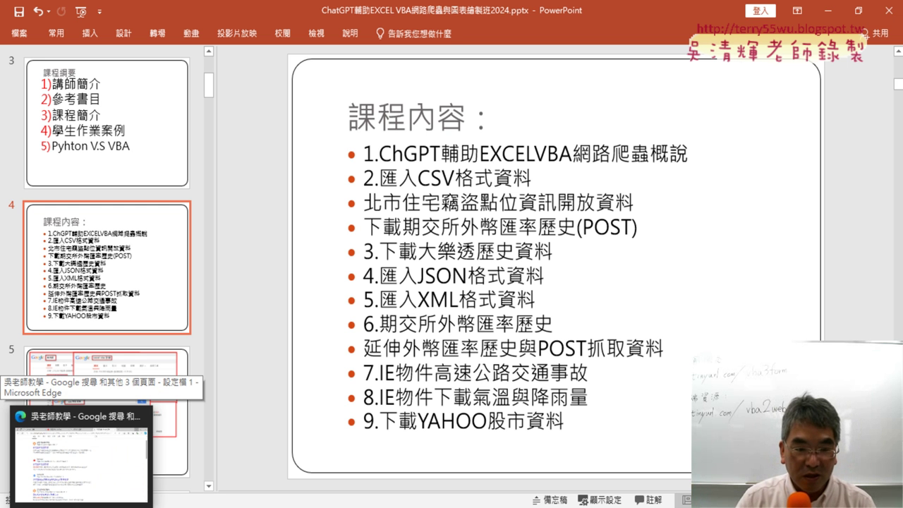
left_click(81, 459)
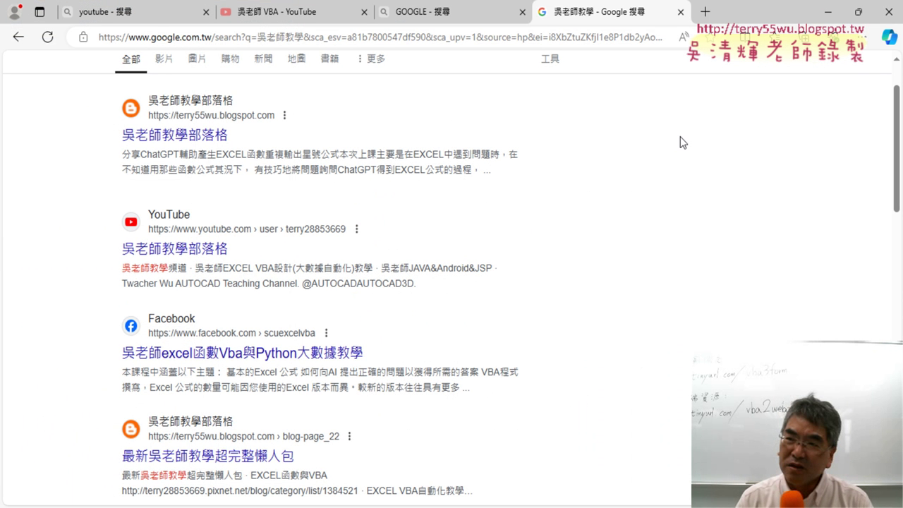
left_click(890, 39)
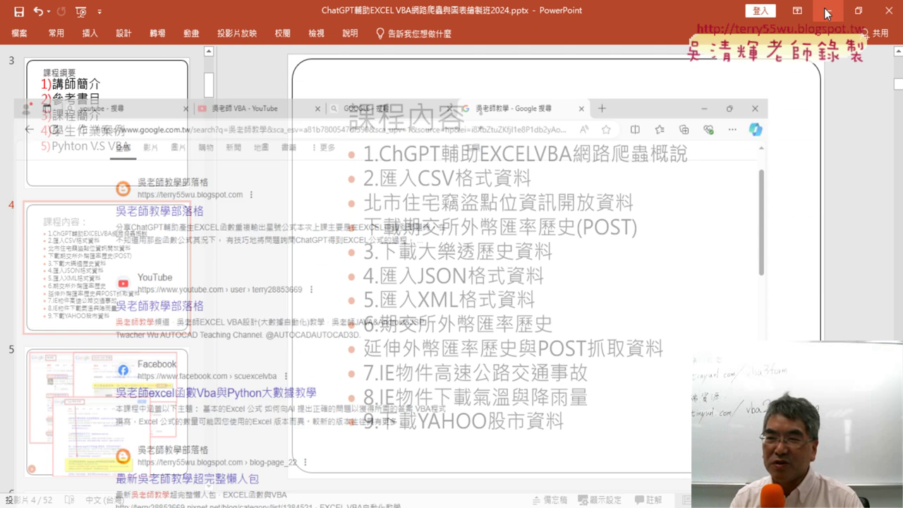
Back on PowerPoint slide 4, select the CSV格式 and JSON格式 topics in the list.
key("alt+Tab")
double_click(386, 372)
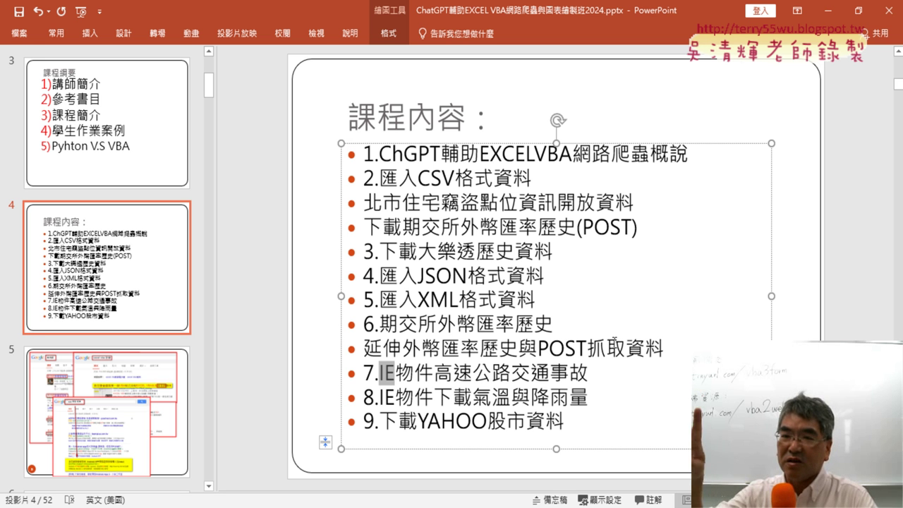
left_click_drag(417, 178, 492, 178)
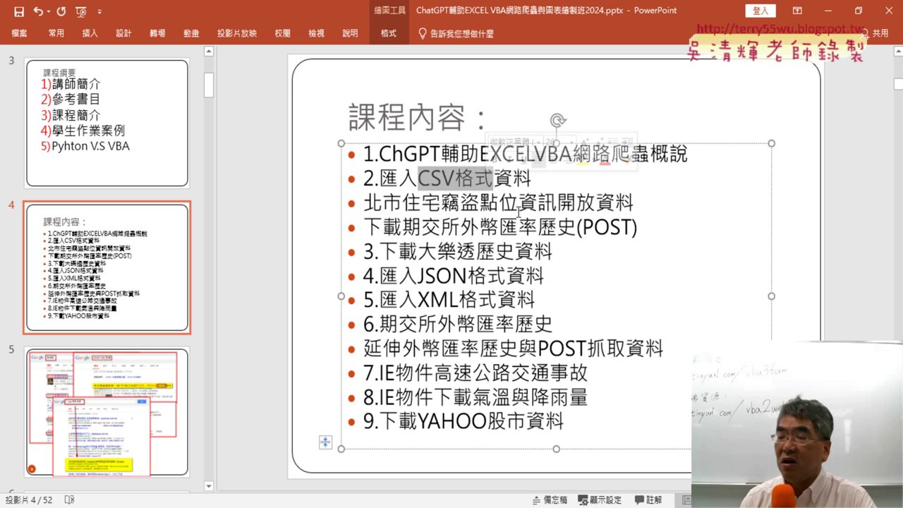
left_click_drag(417, 276, 504, 283)
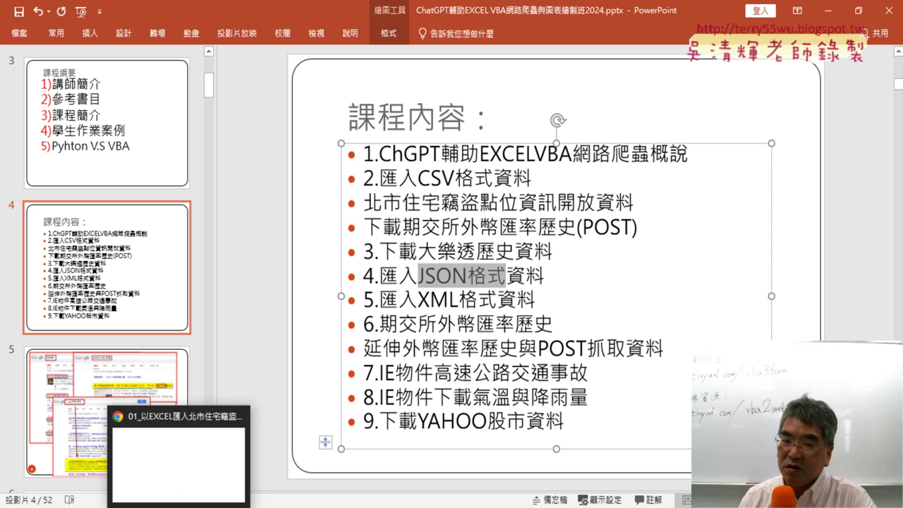
Open the JSON format import notes document from the Google Drive class folder.
left_click(183, 474)
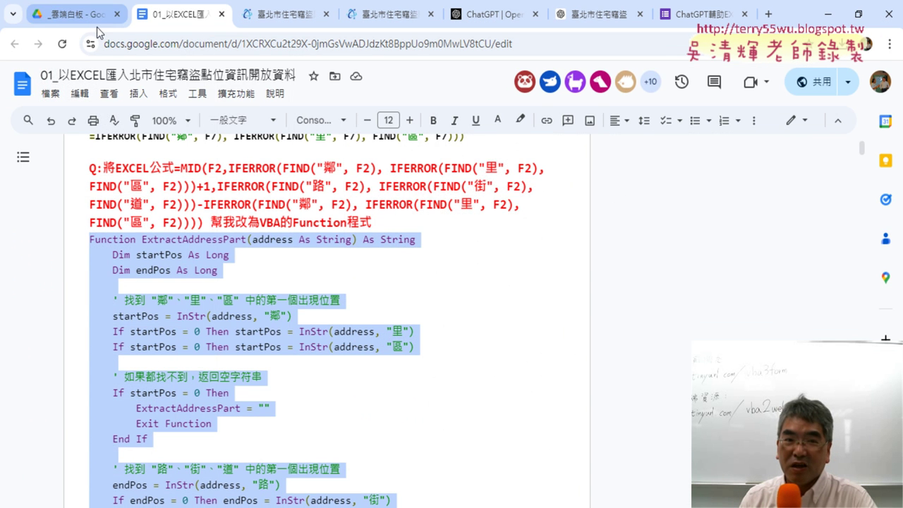
left_click(78, 14)
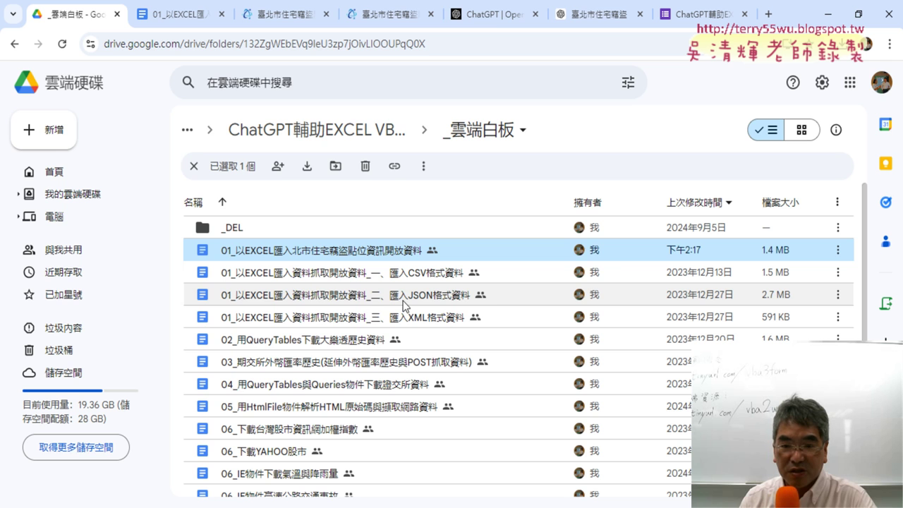
double_click(403, 297)
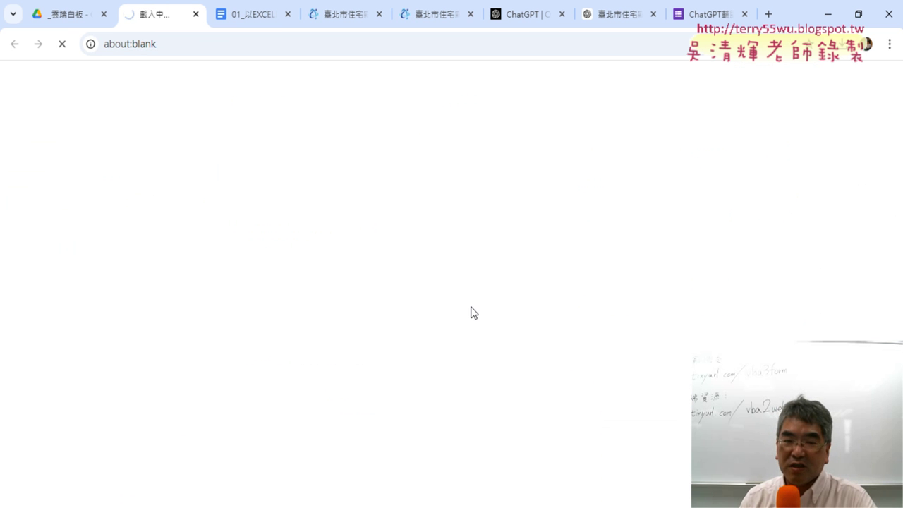
Follow the 範例：PM2.5 data.gov.tw link to the dataset 34827 page.
scroll(680, 320, "down", 3)
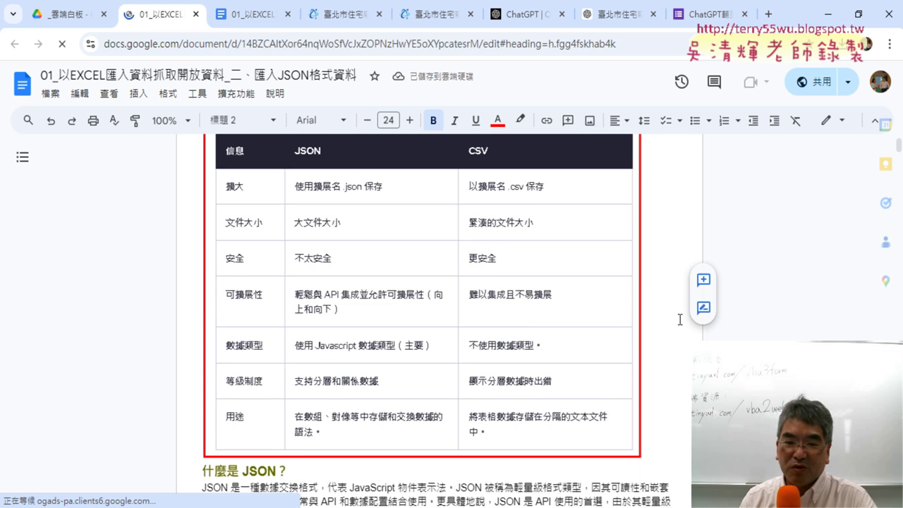
scroll(680, 320, "down", 3)
scroll(494, 321, "down", 2)
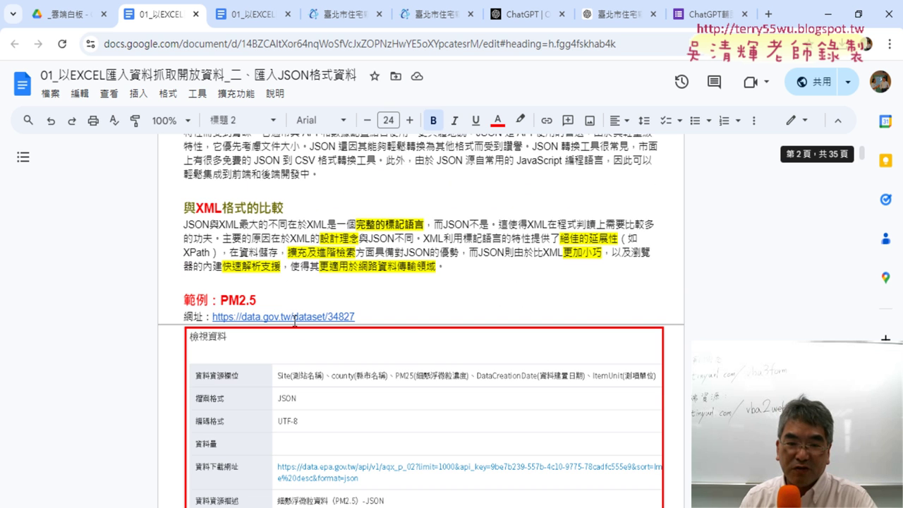
left_click(295, 320)
left_click(299, 342)
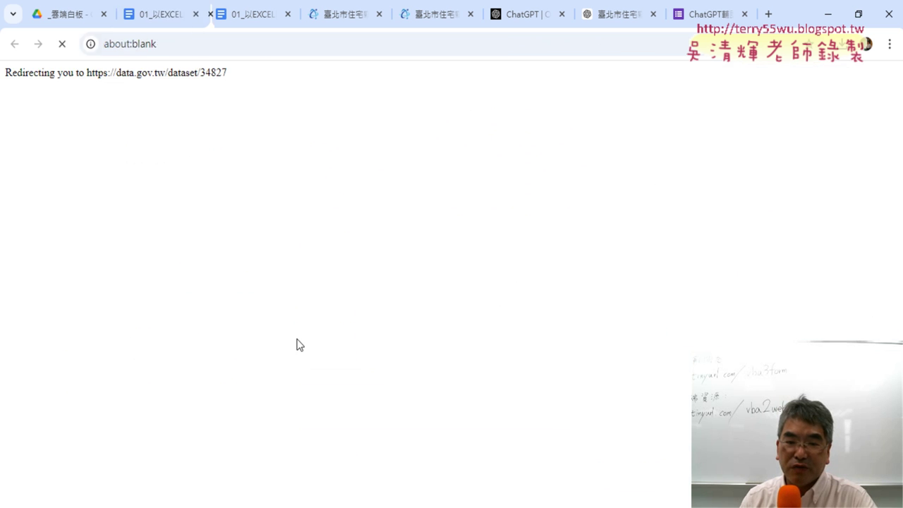
scroll(334, 328, "down", 3)
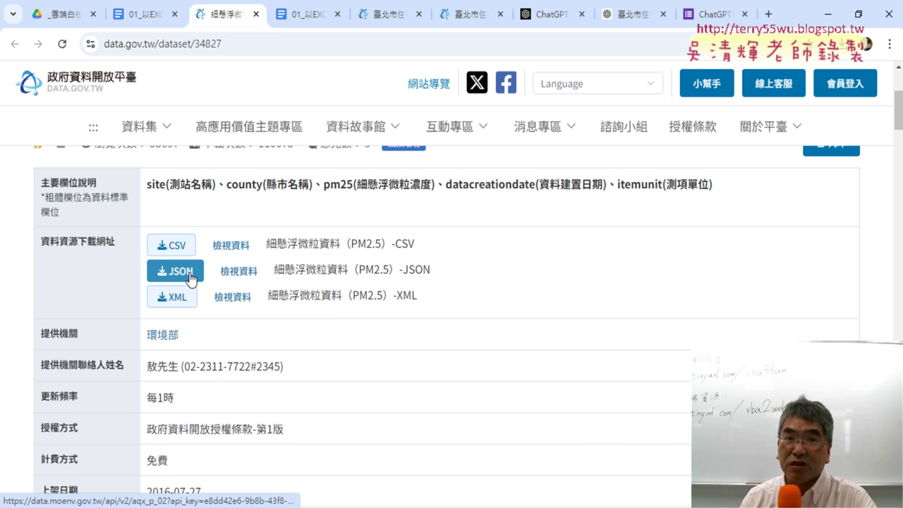
Open the JSON resource's raw data in a new tab and zoom it to 200%.
left_click(240, 273)
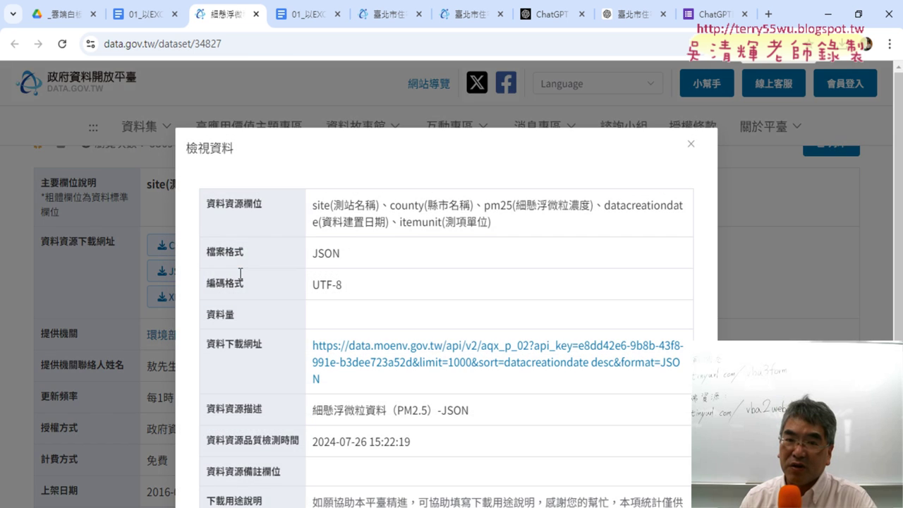
left_click(438, 347)
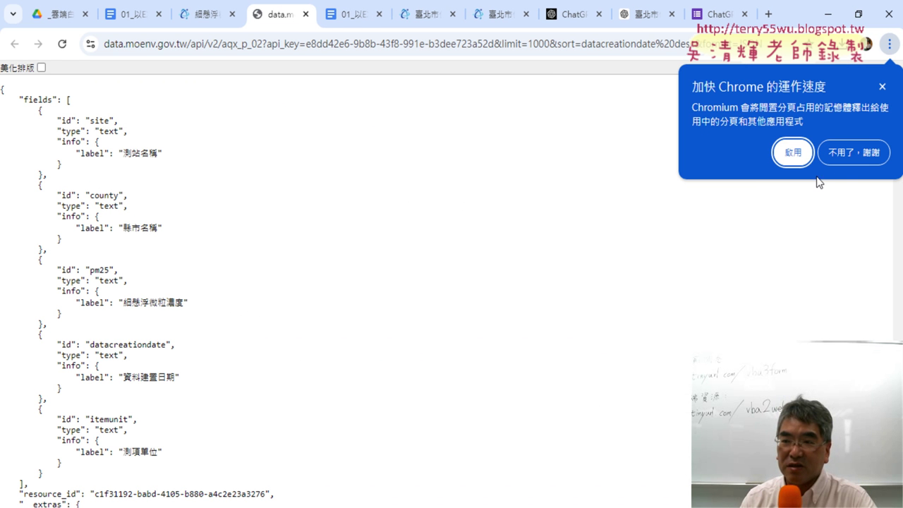
left_click(859, 152)
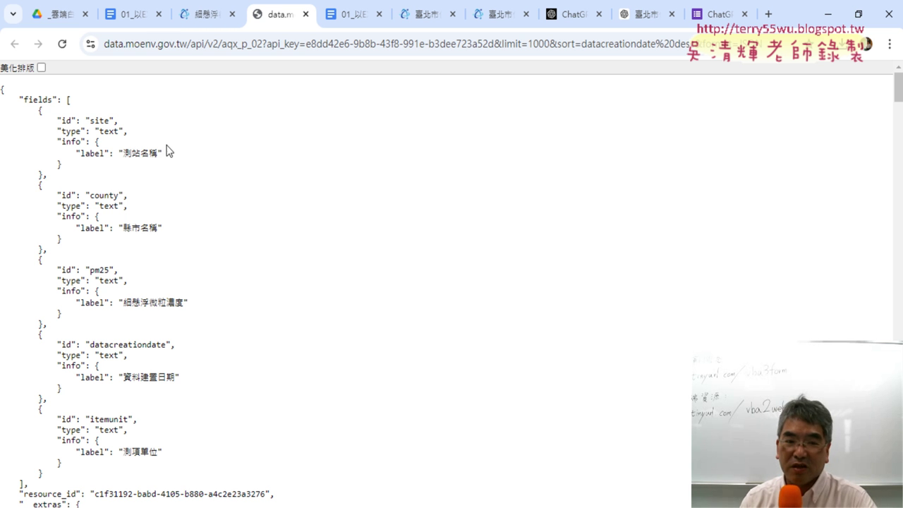
key("ctrl+plus")
key("ctrl+plus")
key("ctrl+plus")
key("ctrl+plus")
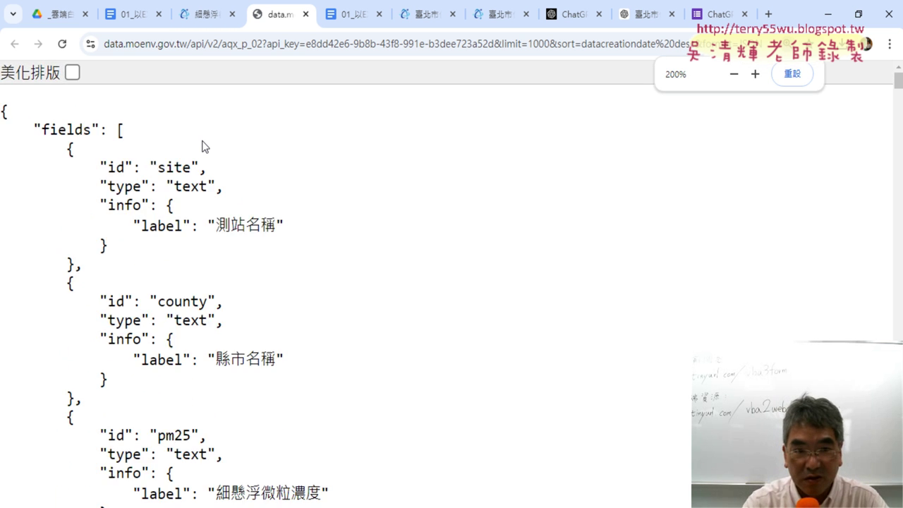
key("ctrl+plus")
Highlight the fields list and "id": "site" entry, scroll through the records, then return to the dataset page.
left_click_drag(39, 134, 116, 139)
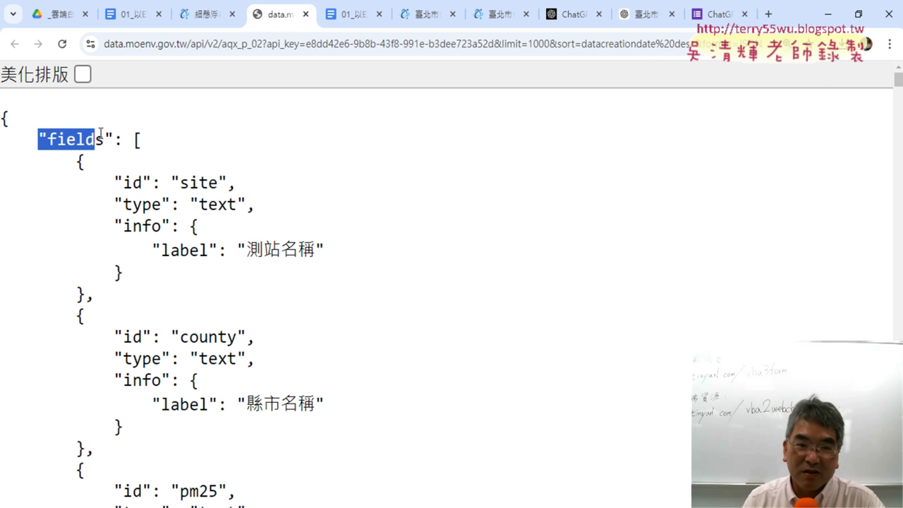
left_click(138, 140)
double_click(137, 140)
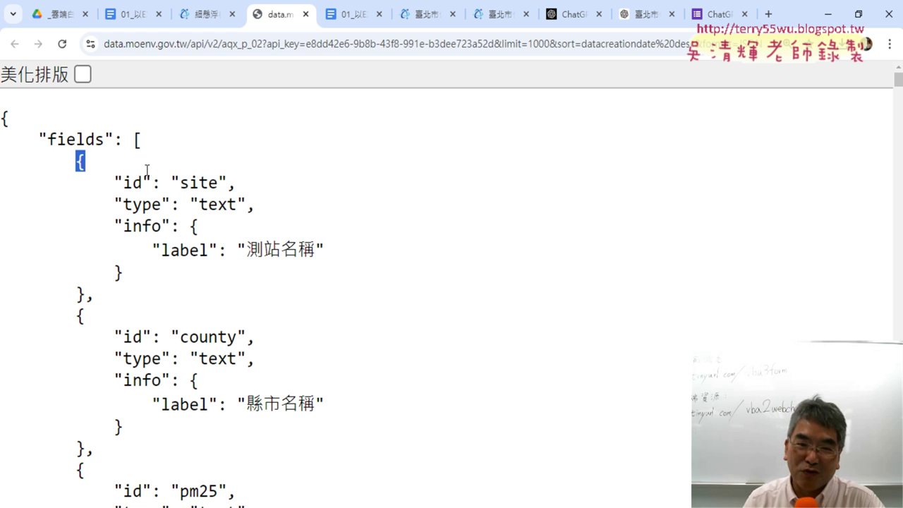
left_click_drag(115, 182, 236, 182)
scroll(284, 208, "down", 3)
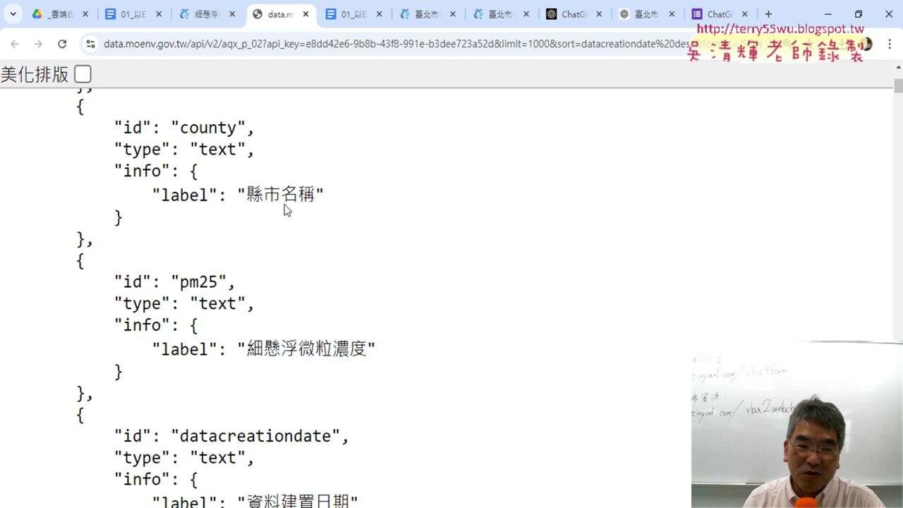
scroll(284, 208, "down", 4)
scroll(286, 209, "down", 5)
scroll(286, 209, "down", 4)
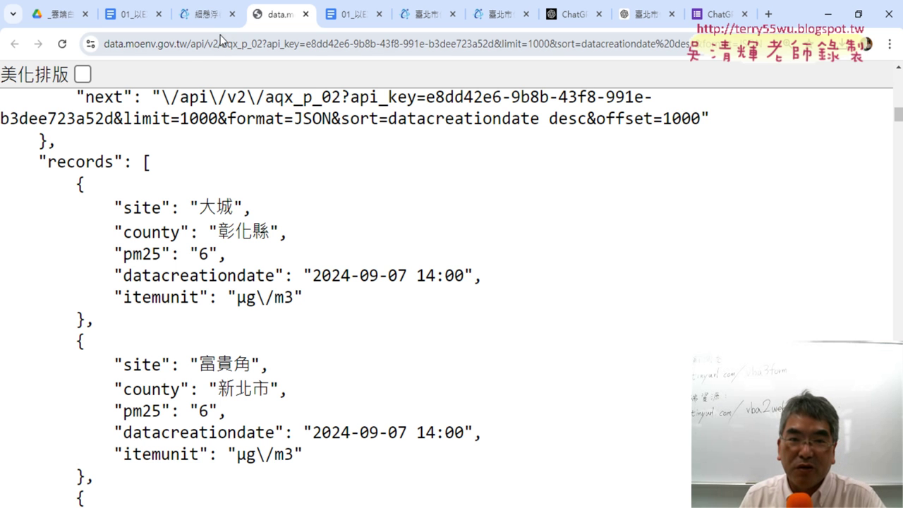
left_click(205, 15)
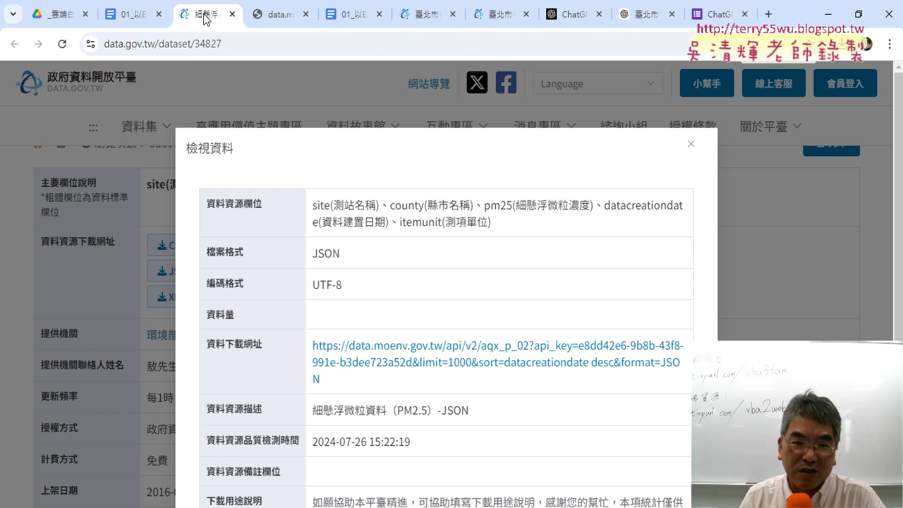
Download the PM2.5 data as CSV and widen column D in Excel so dates show fully.
left_click(690, 148)
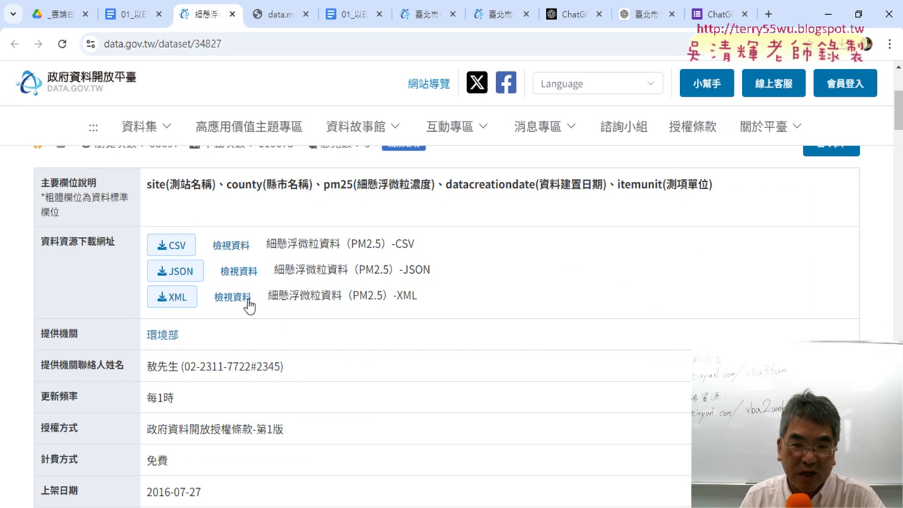
left_click(185, 246)
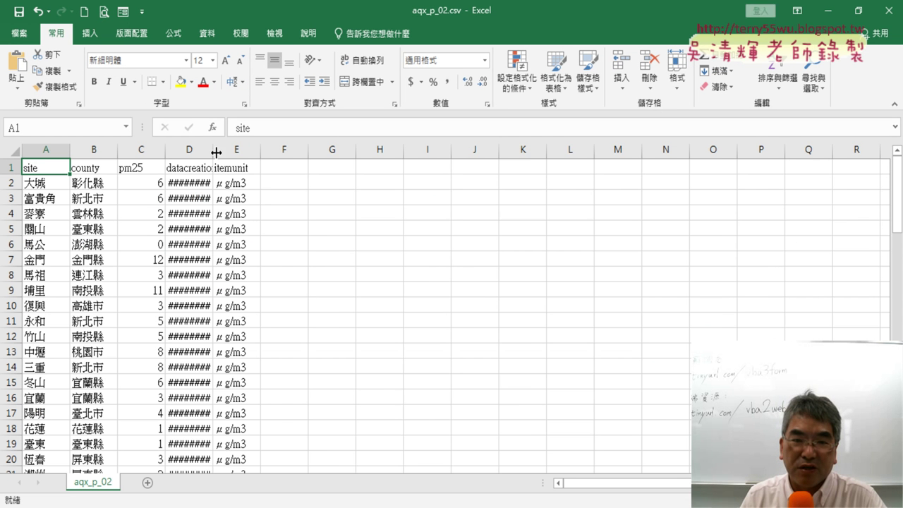
double_click(213, 150)
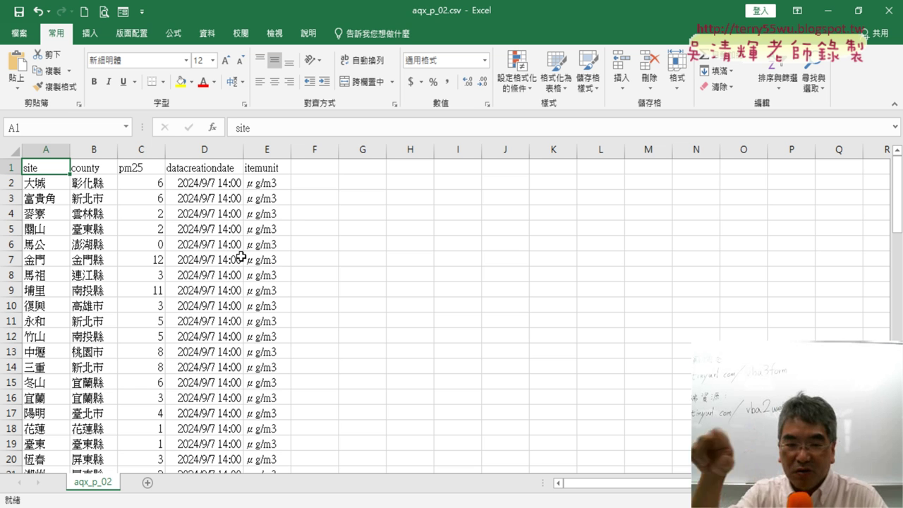
Close aqx_p_02.csv without saving and switch back to the PowerPoint slides.
left_click(890, 12)
left_click(452, 272)
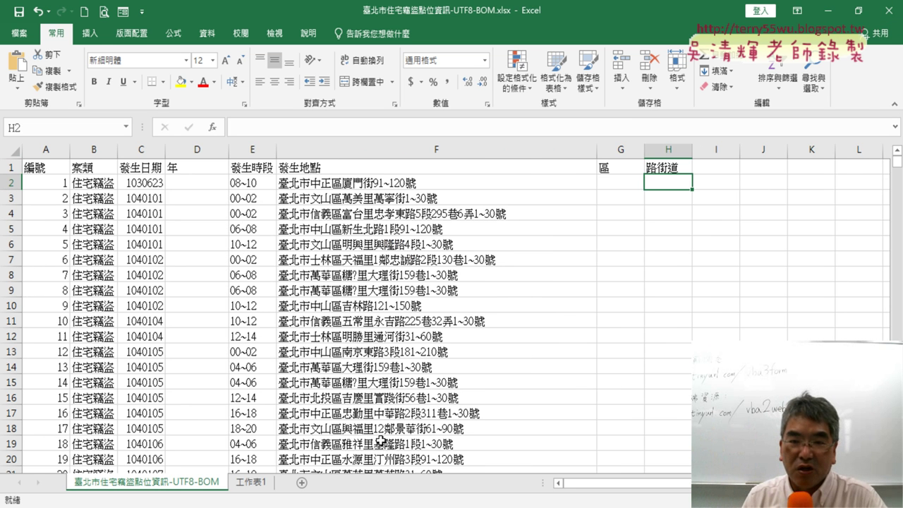
key("alt+Tab")
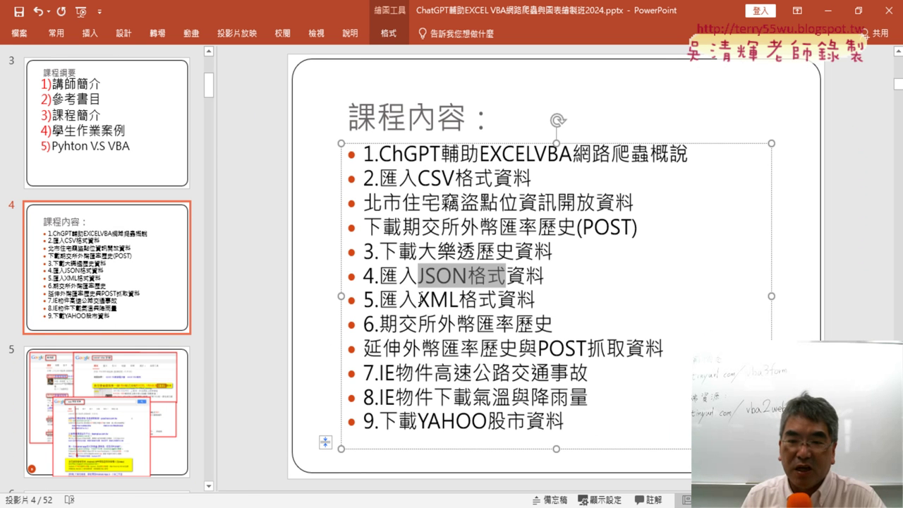
Highlight XML格式 and CSV格式 on slide 4, move to slide 5, then switch to the Google results.
left_click_drag(419, 299, 497, 300)
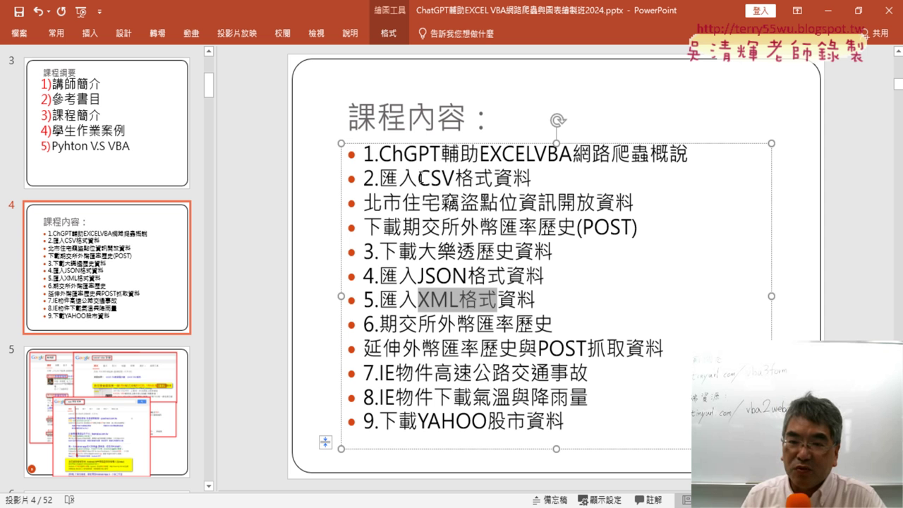
left_click_drag(419, 178, 493, 178)
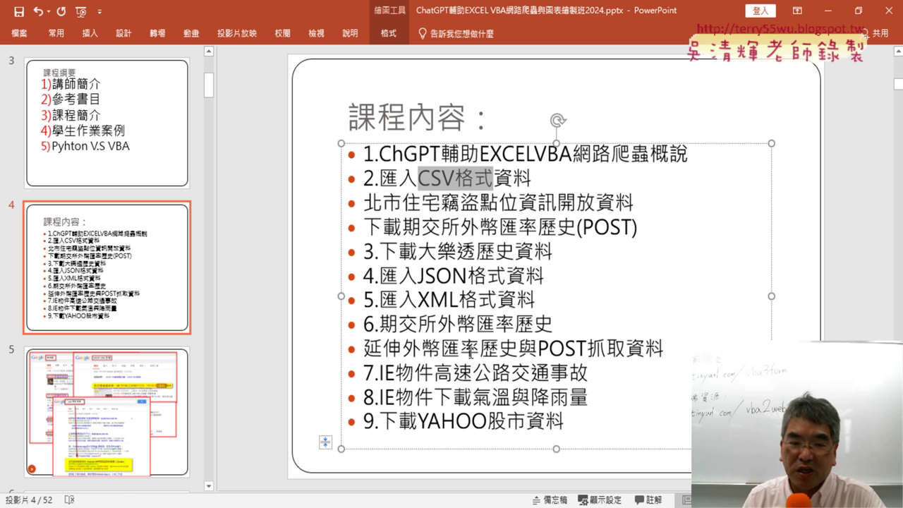
scroll(471, 353, "down", 1)
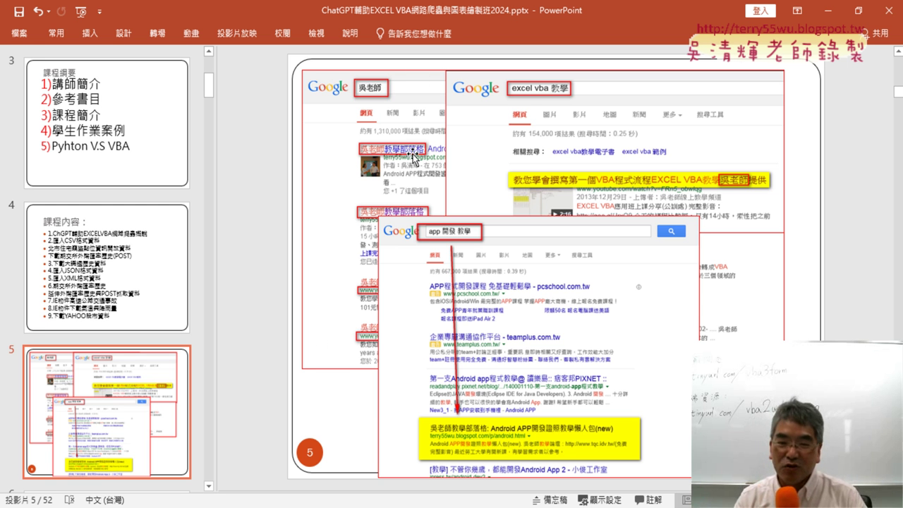
key("alt+Tab")
Shorten the query from 吳老師教學 to 吳老師, rerun the search, and scroll down to the 地點 map.
scroll(317, 131, "up", 1)
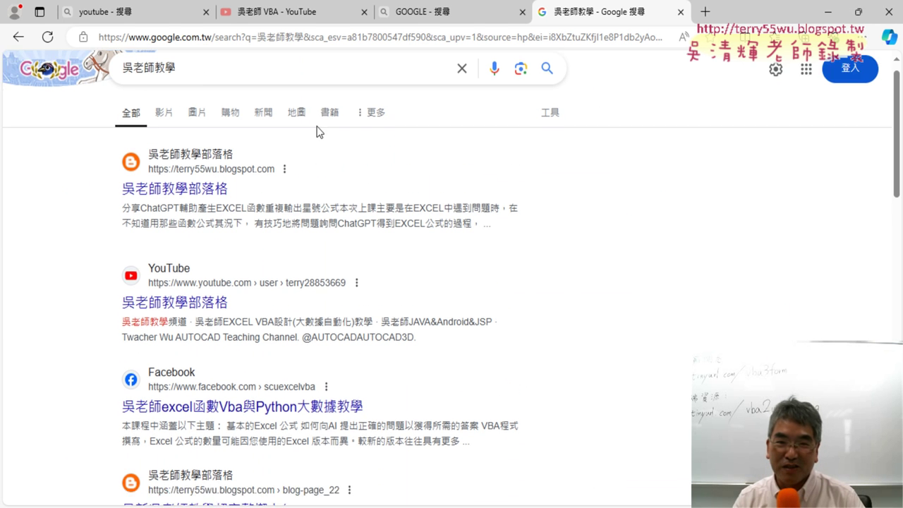
left_click_drag(155, 86, 188, 85)
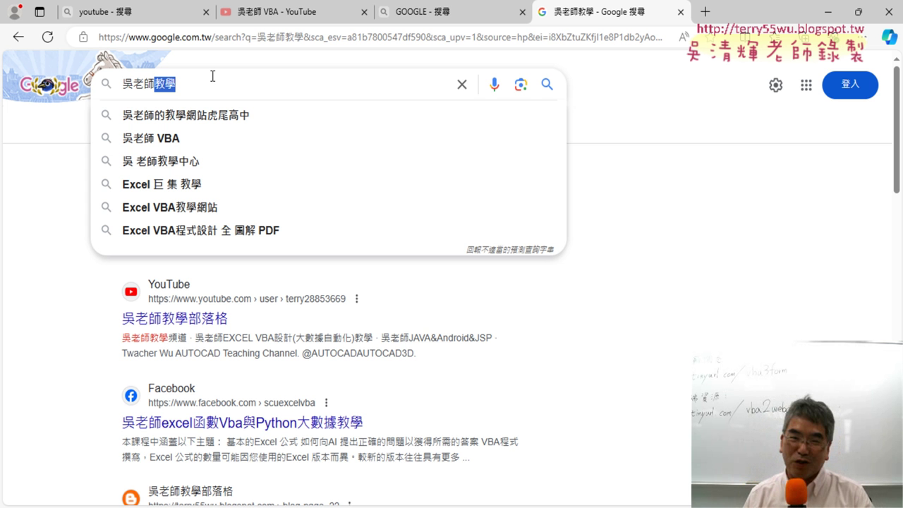
key("BackSpace")
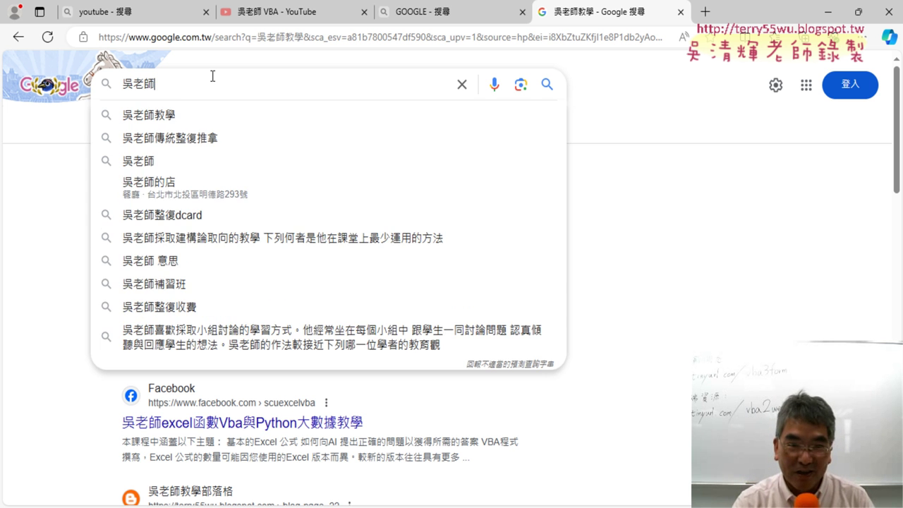
key("Return")
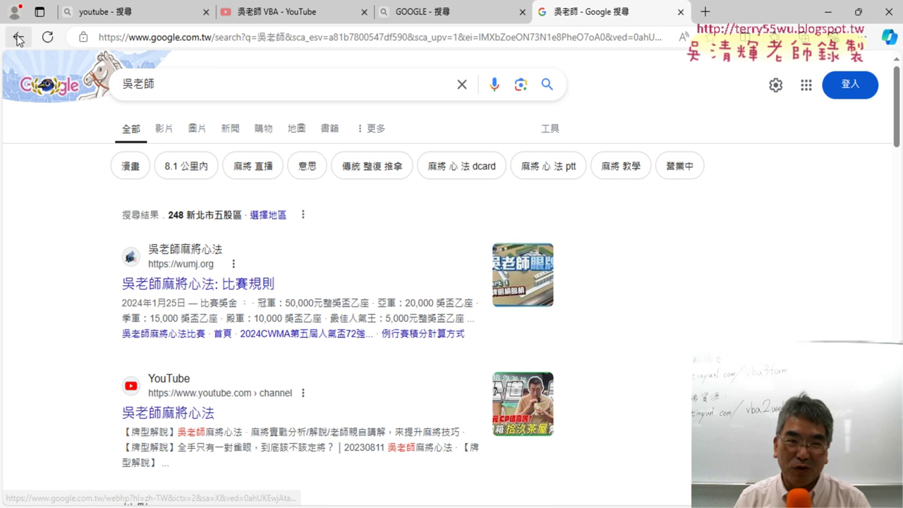
scroll(78, 328, "down", 2)
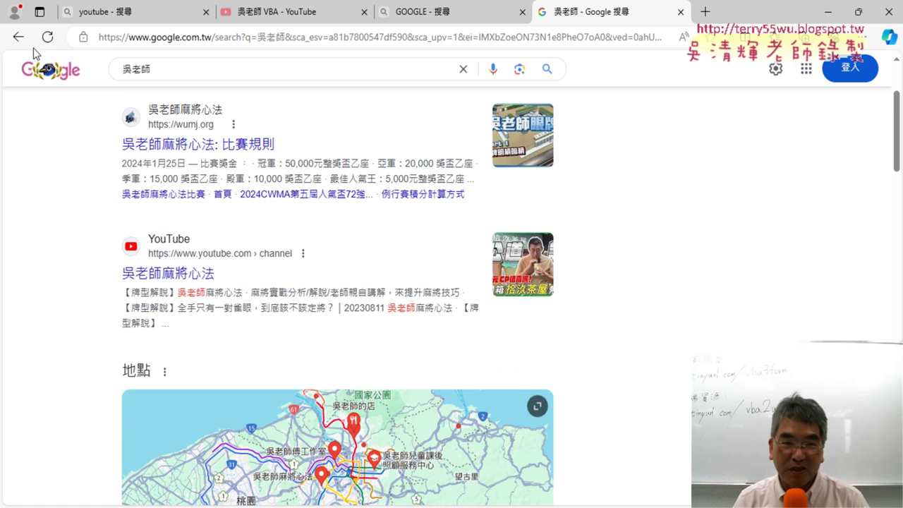
scroll(49, 165, "down", 3)
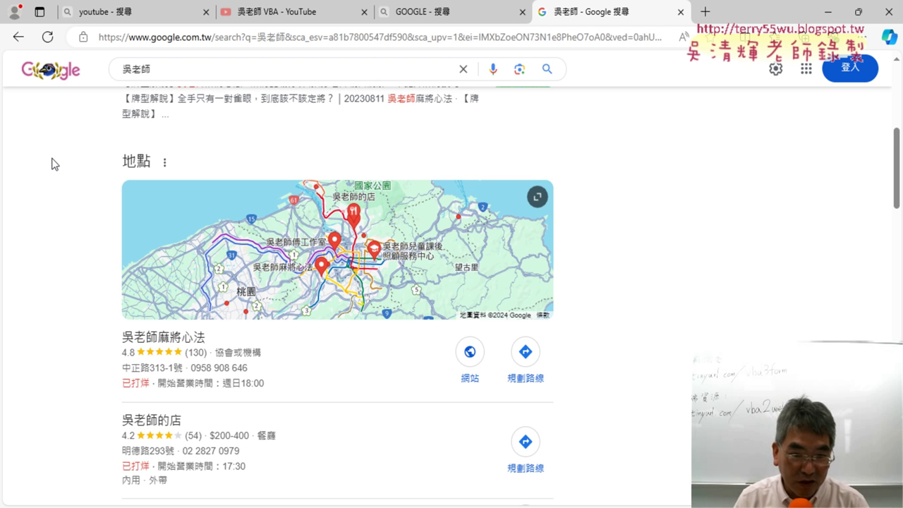
scroll(53, 158, "up", 5)
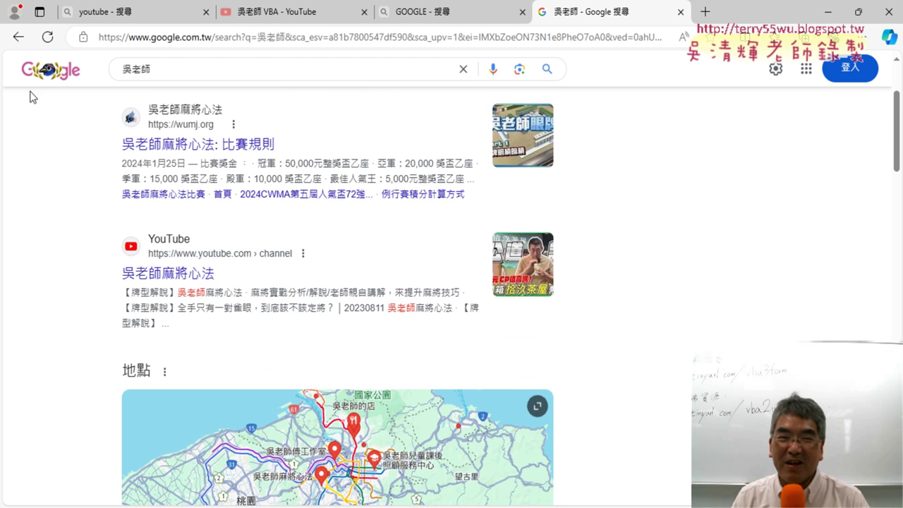
Return to the full-query Google results and highlight the query and top result titles, including the YouTube course.
left_click(19, 37)
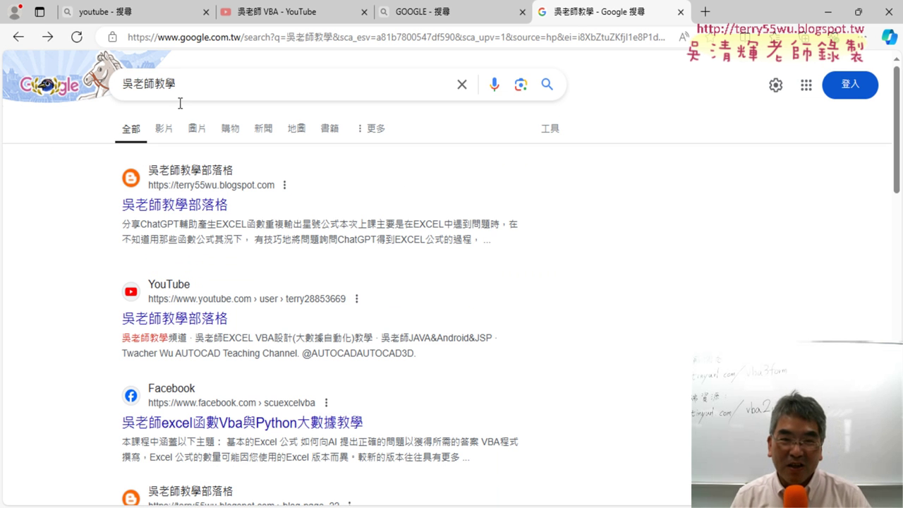
left_click_drag(185, 85, 99, 85)
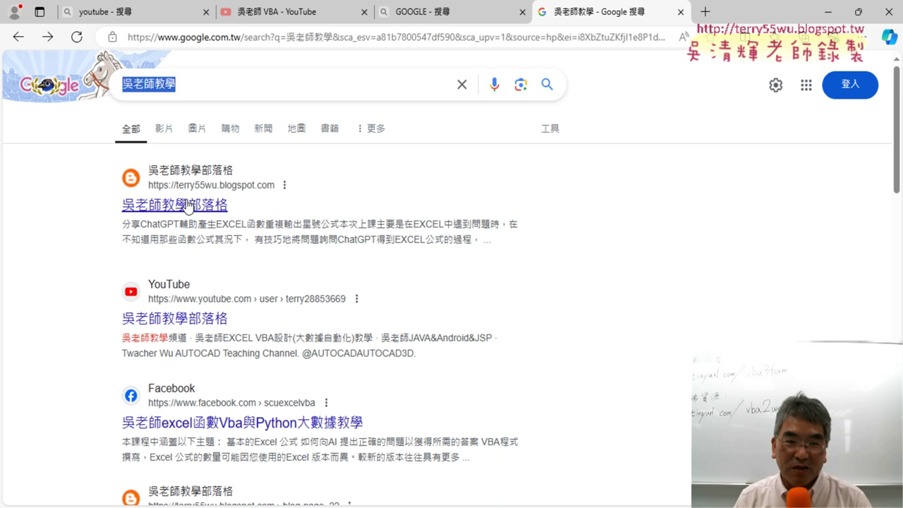
scroll(97, 259, "down", 1)
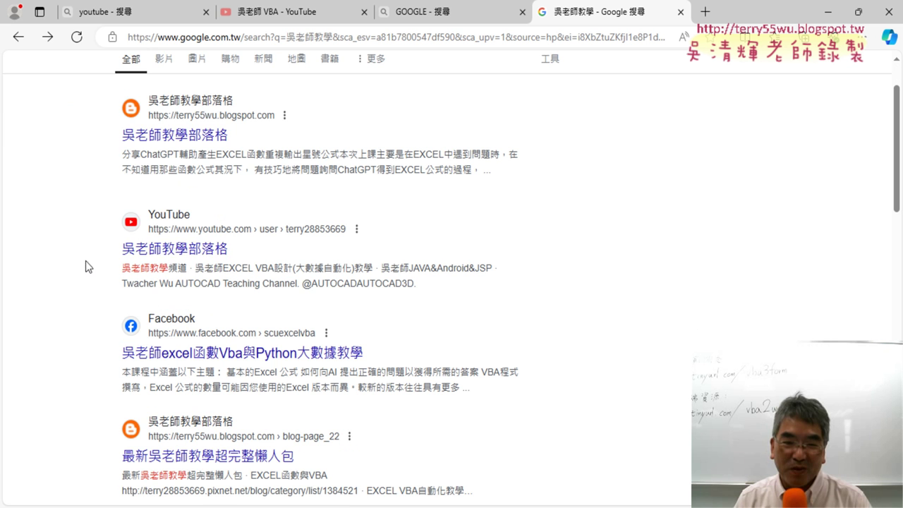
left_click_drag(240, 251, 124, 258)
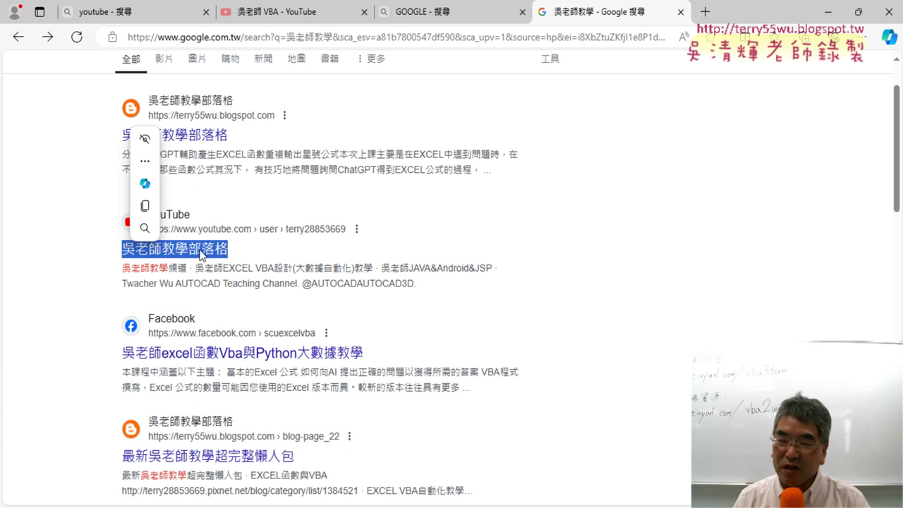
scroll(479, 303, "down", 2)
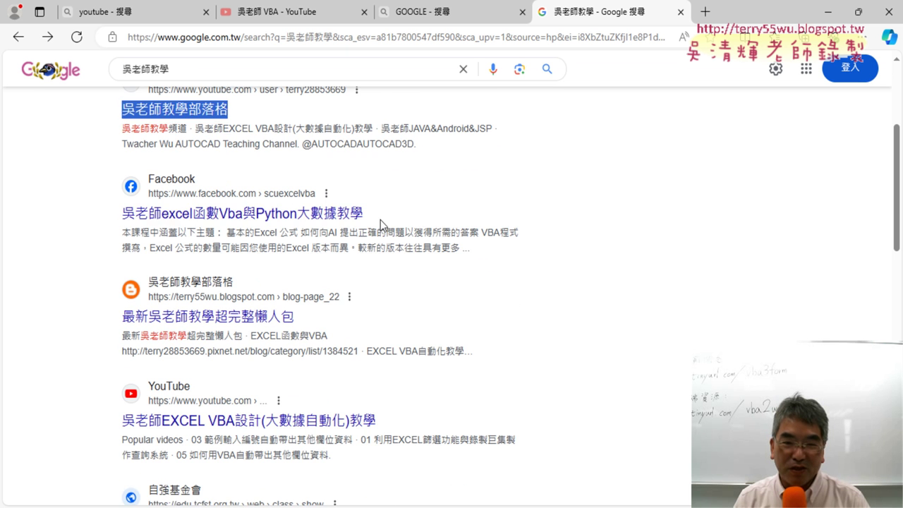
left_click_drag(381, 217, 106, 220)
scroll(365, 296, "down", 1)
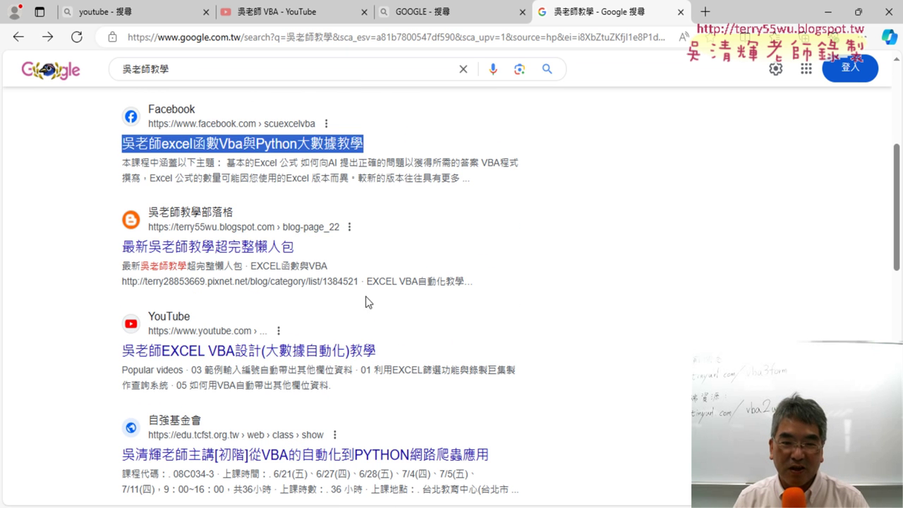
left_click(300, 252)
left_click_drag(300, 252, 120, 249)
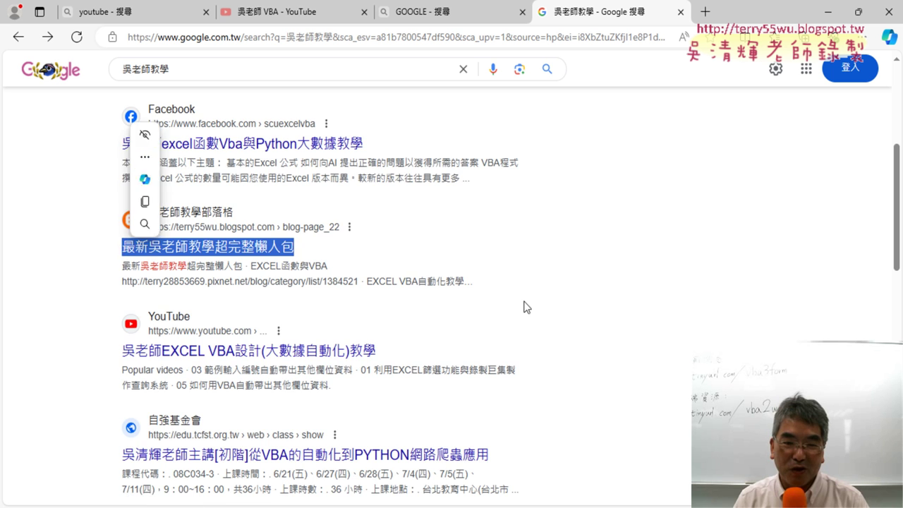
scroll(492, 280, "down", 1)
left_click_drag(406, 288, 124, 274)
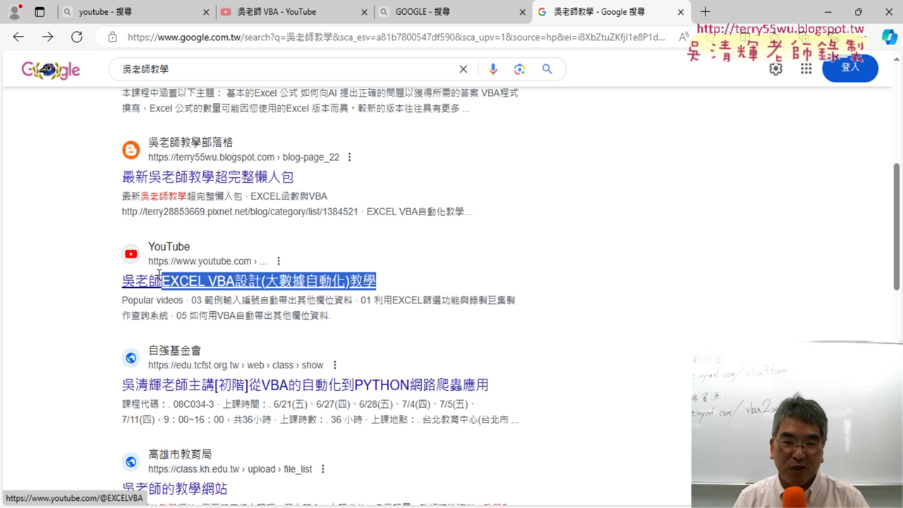
Highlight the 吳老師的教學網站 and 新北勞動雲 result titles, then minimize the browser.
scroll(419, 285, "down", 2)
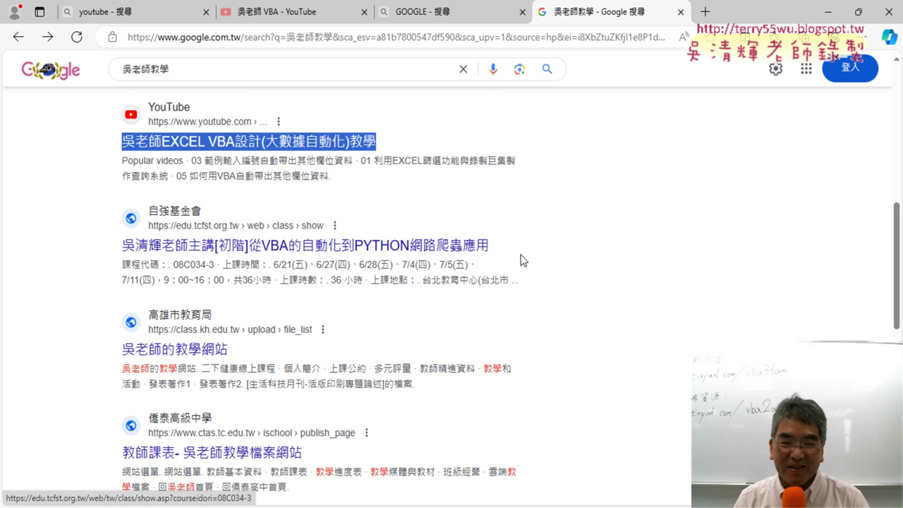
left_click_drag(491, 246, 110, 221)
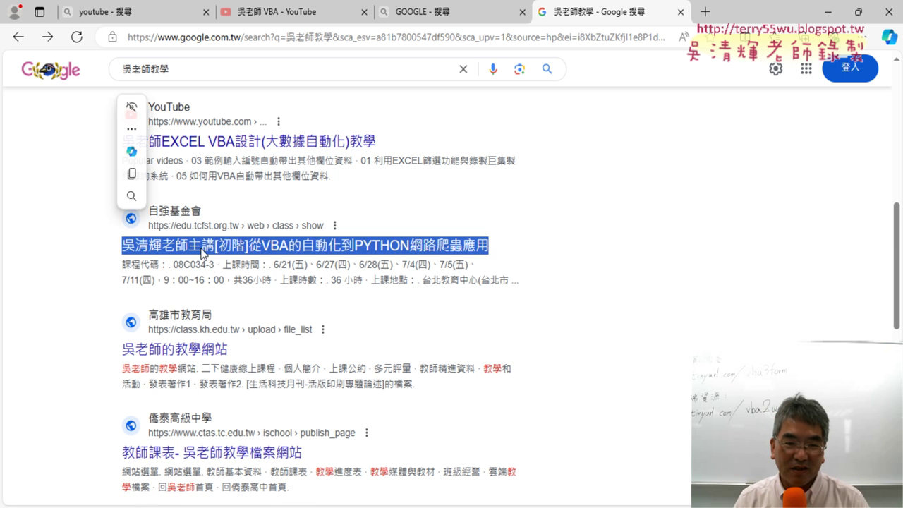
scroll(399, 251, "down", 2)
left_click_drag(230, 211, 117, 212)
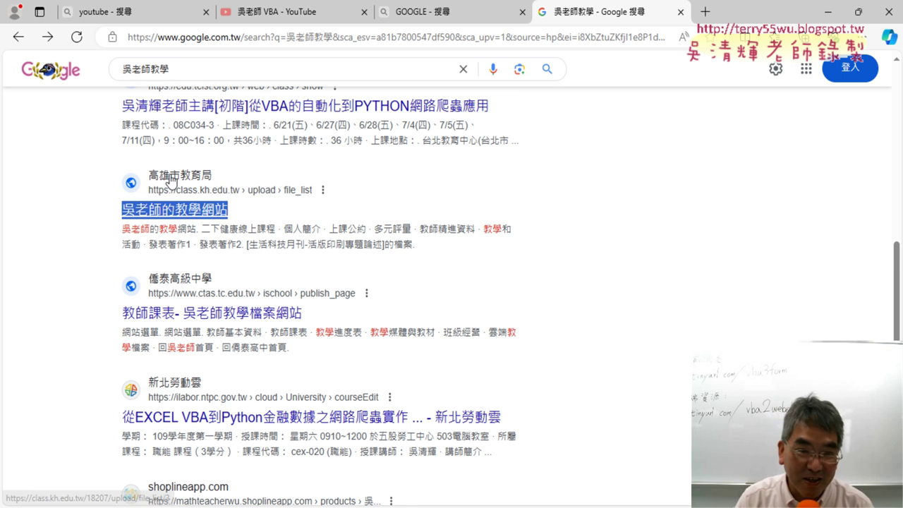
scroll(245, 253, "down", 1)
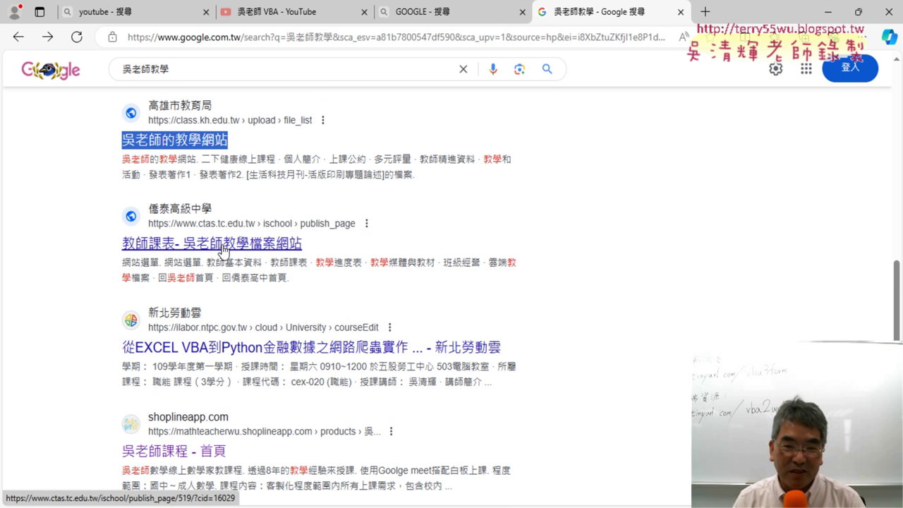
scroll(223, 250, "down", 1)
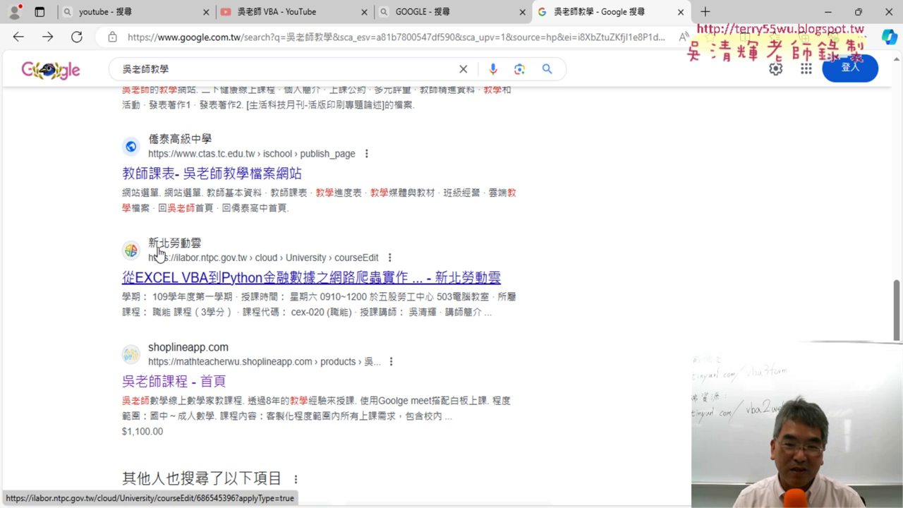
left_click_drag(120, 277, 408, 282)
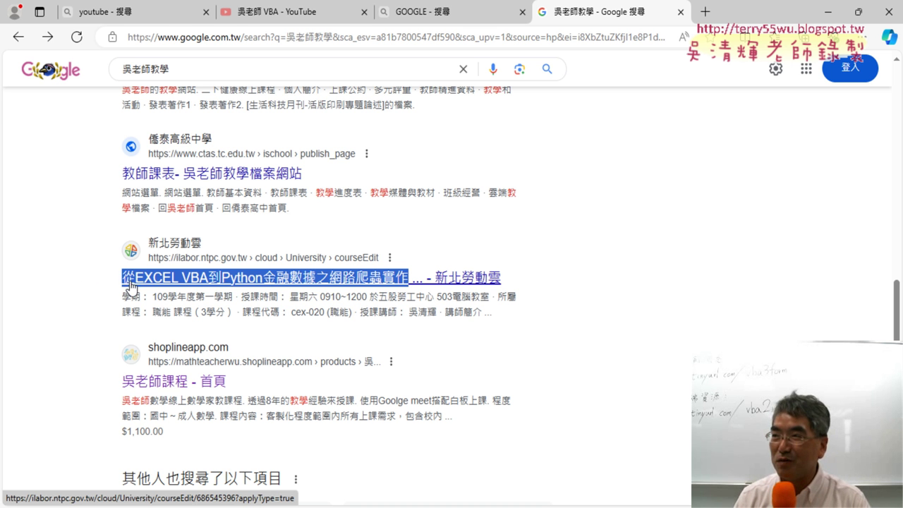
scroll(449, 257, "down", 3)
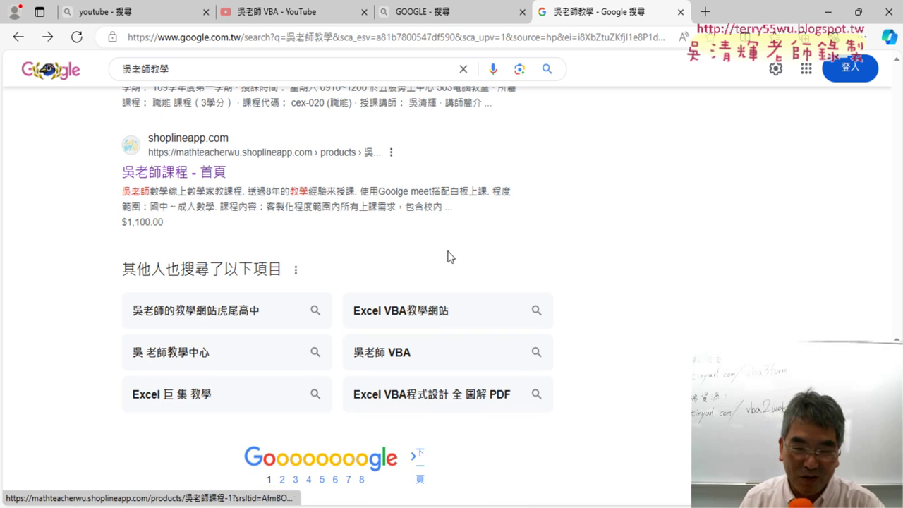
left_click(829, 13)
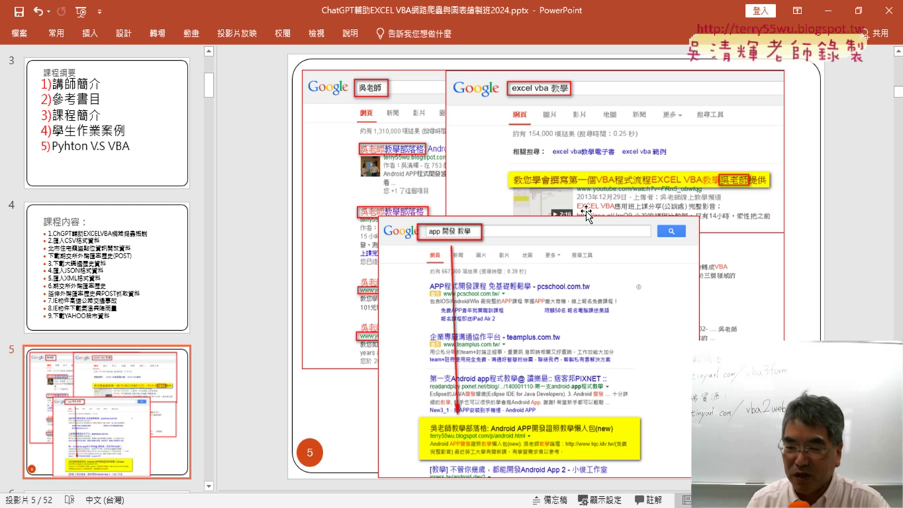
Scroll forward to slide 6, ABCDEF新科技新機會.
scroll(586, 214, "down", 1)
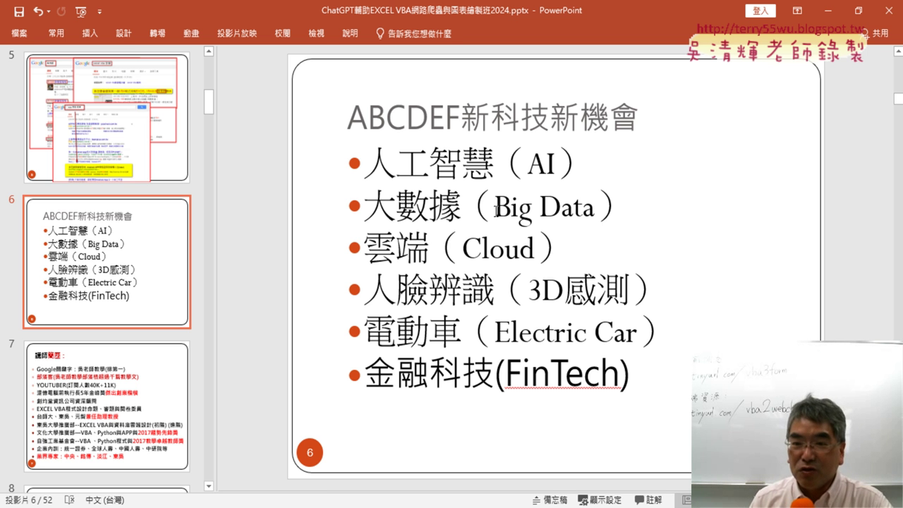
left_click_drag(495, 209, 595, 210)
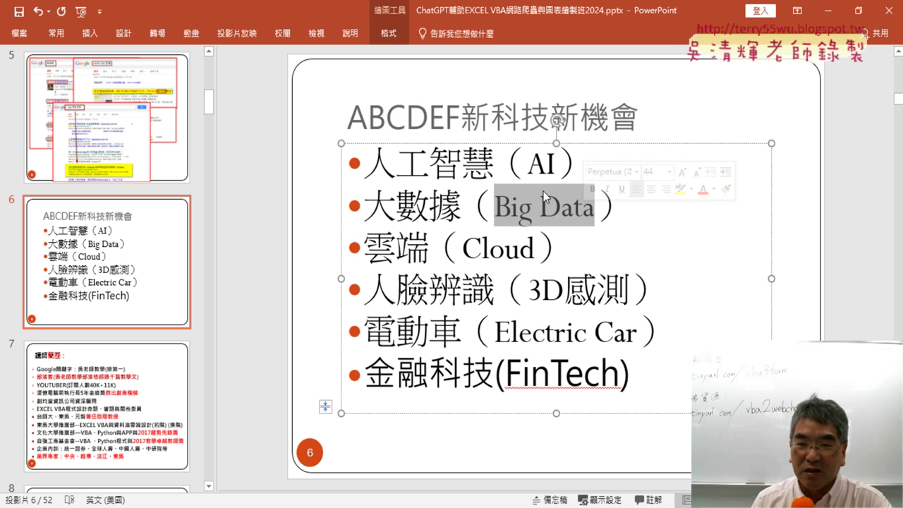
left_click_drag(528, 164, 554, 166)
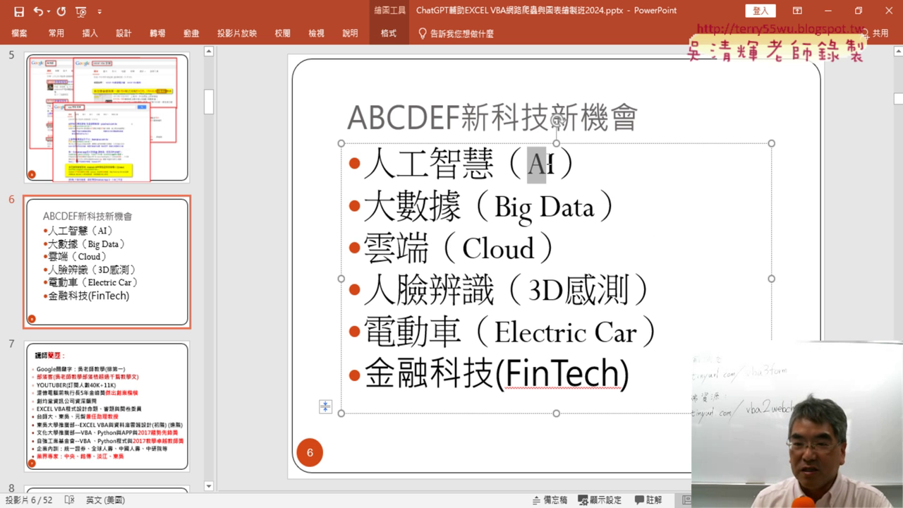
left_click(597, 209)
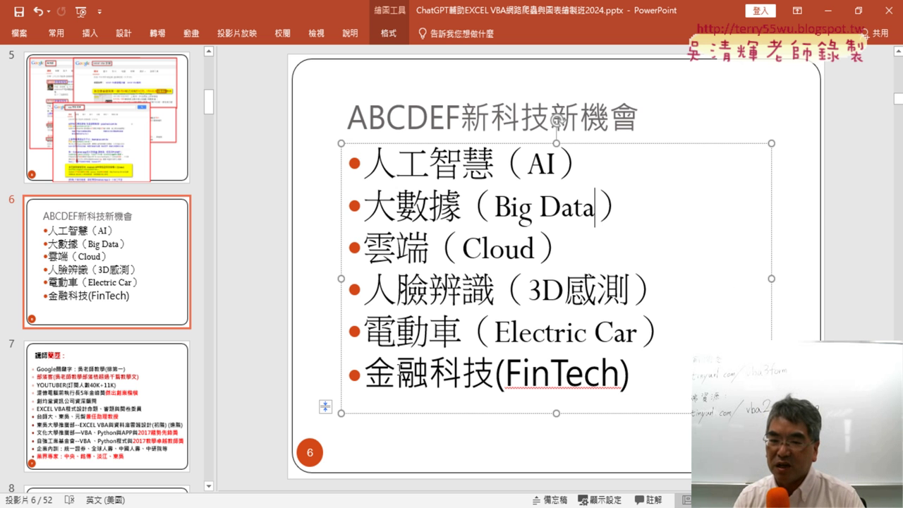
Highlight the 金融科技(FinTech) bullet on slide 6, then advance to slide 7, 講師簡歷.
left_click_drag(363, 372, 635, 381)
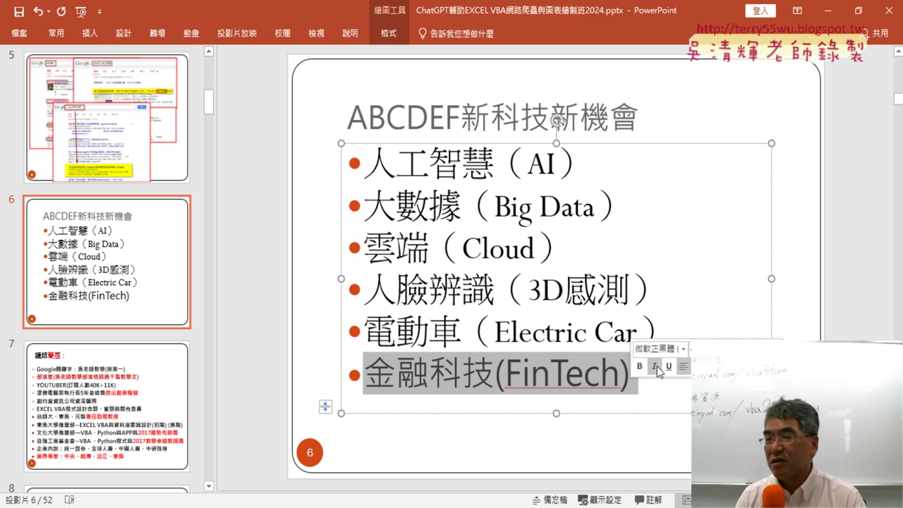
left_click(721, 266)
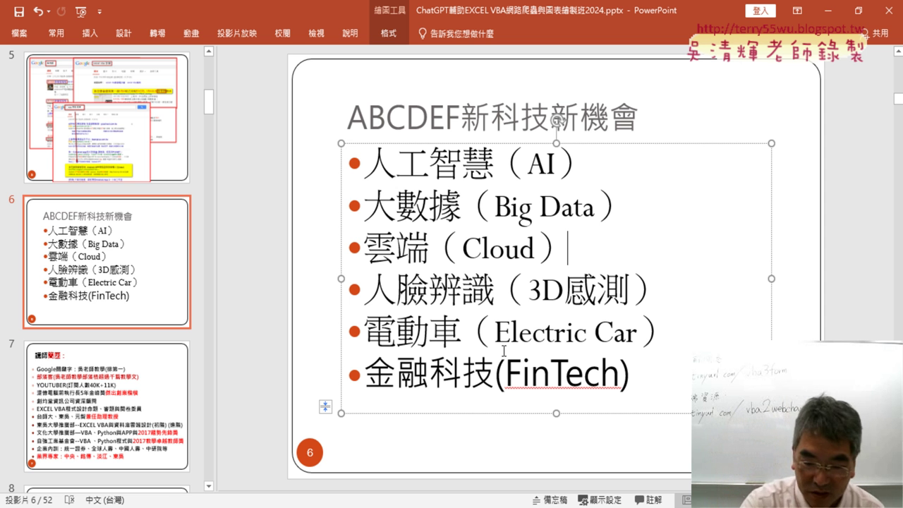
scroll(504, 350, "down", 1)
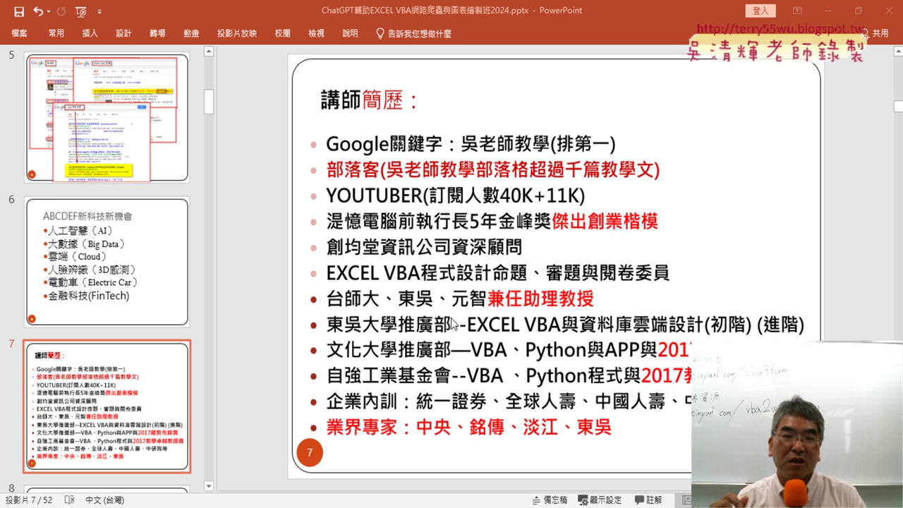
Show slide 8 with the award trophies, then slide 9 on the 2017 teaching award.
scroll(73, 357, "down", 2)
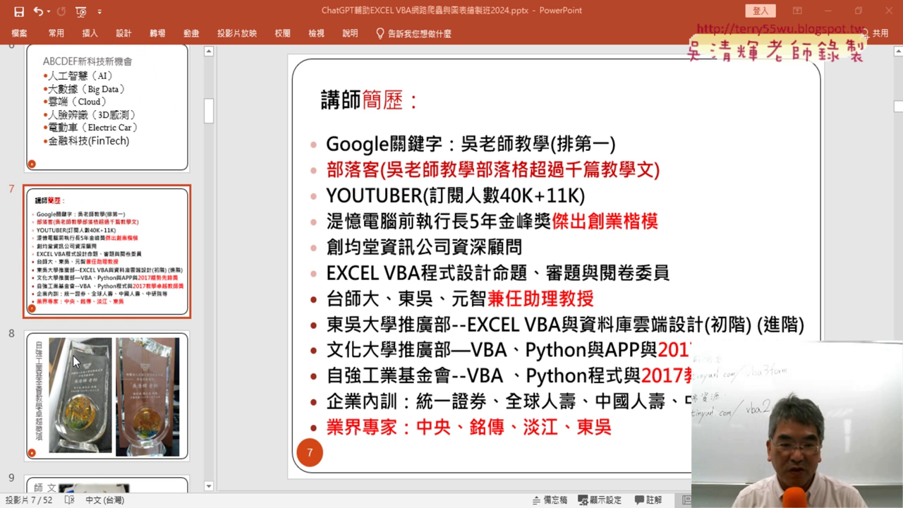
scroll(114, 389, "down", 1)
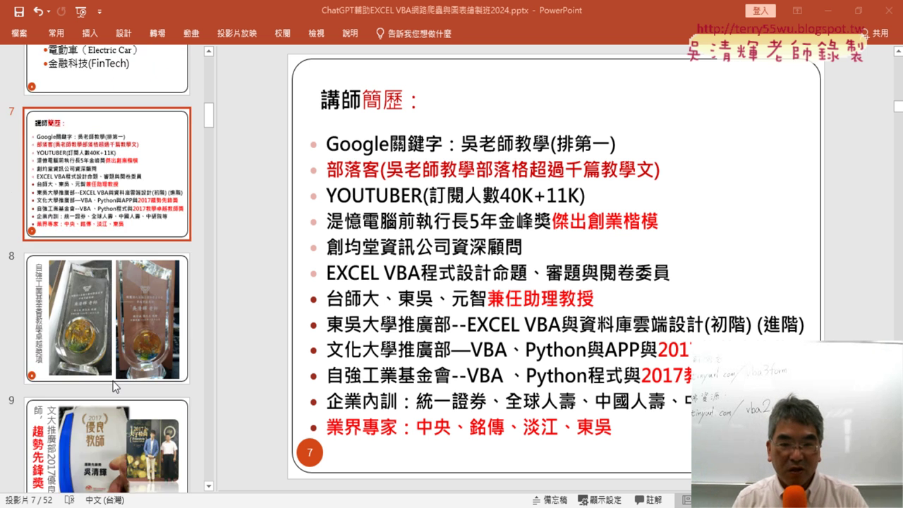
left_click(121, 332)
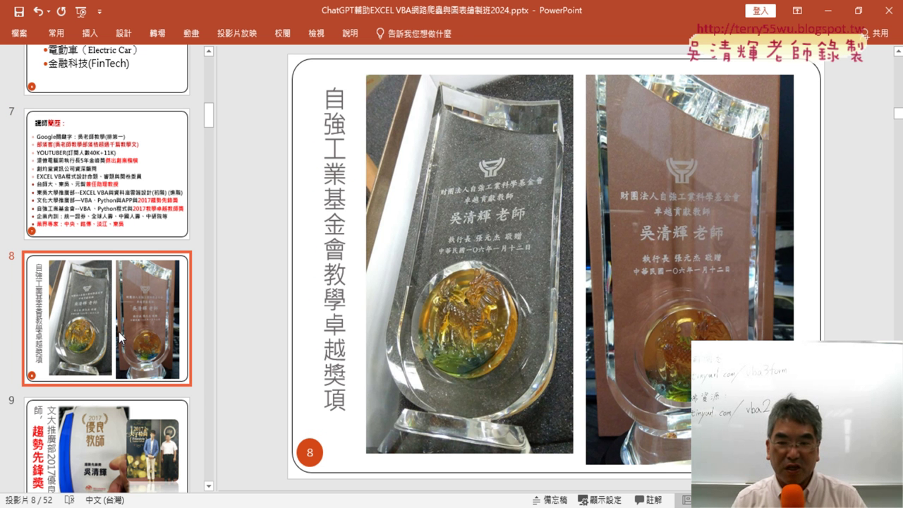
scroll(118, 336, "down", 2)
left_click(119, 336)
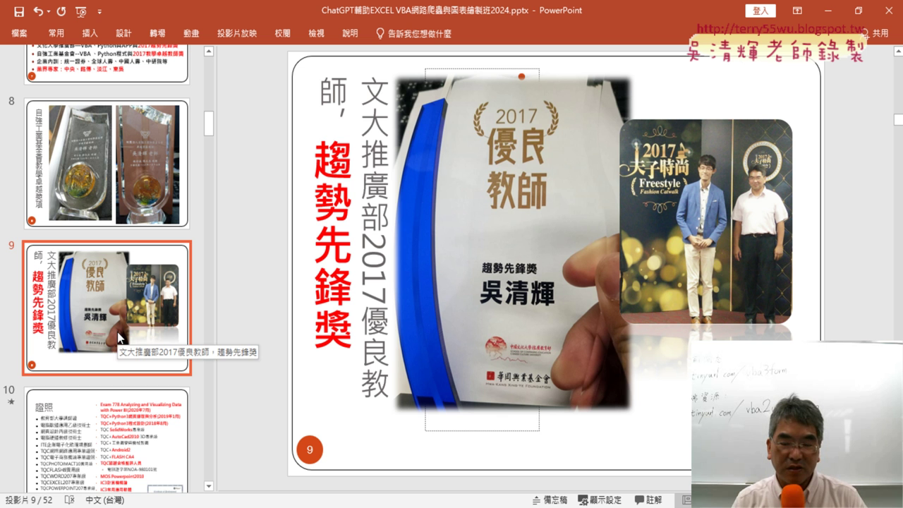
Step through slides 10 (certifications) and 11 (channel views) to slide 12, 參考書目.
scroll(117, 338, "down", 2)
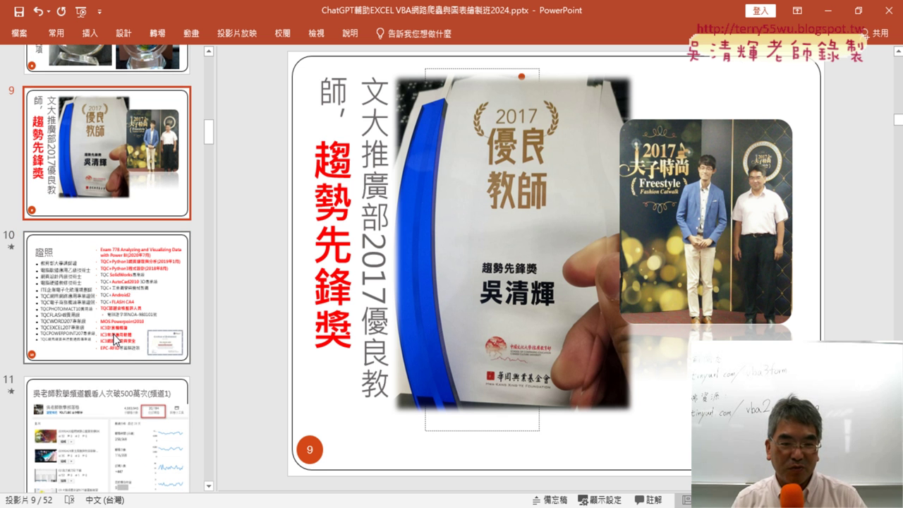
left_click(116, 339)
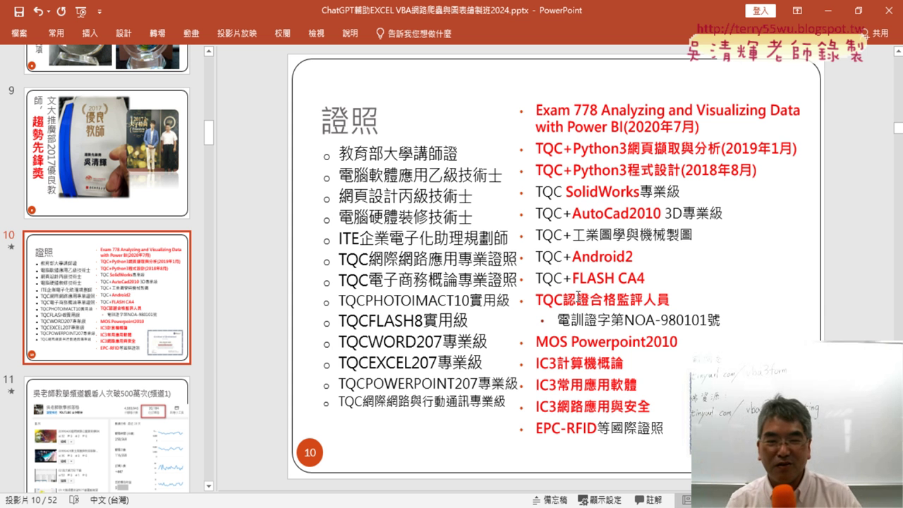
left_click(129, 421)
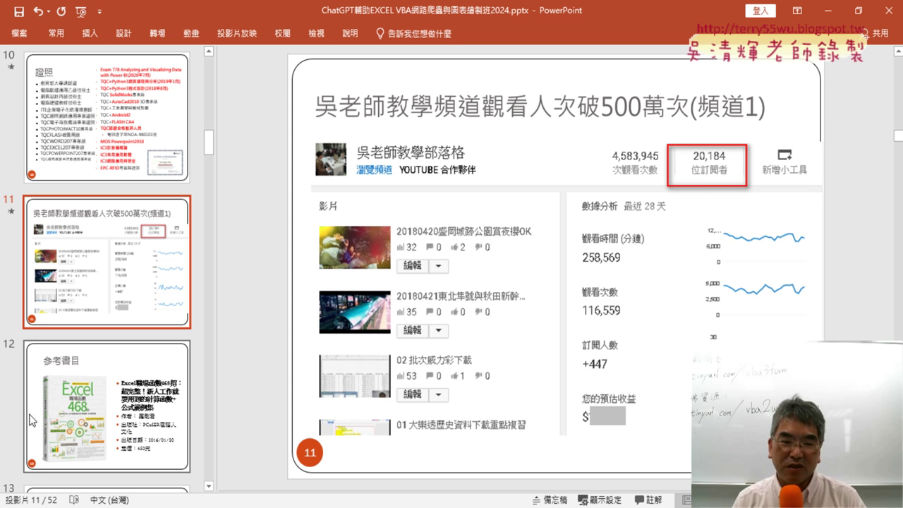
left_click(84, 399)
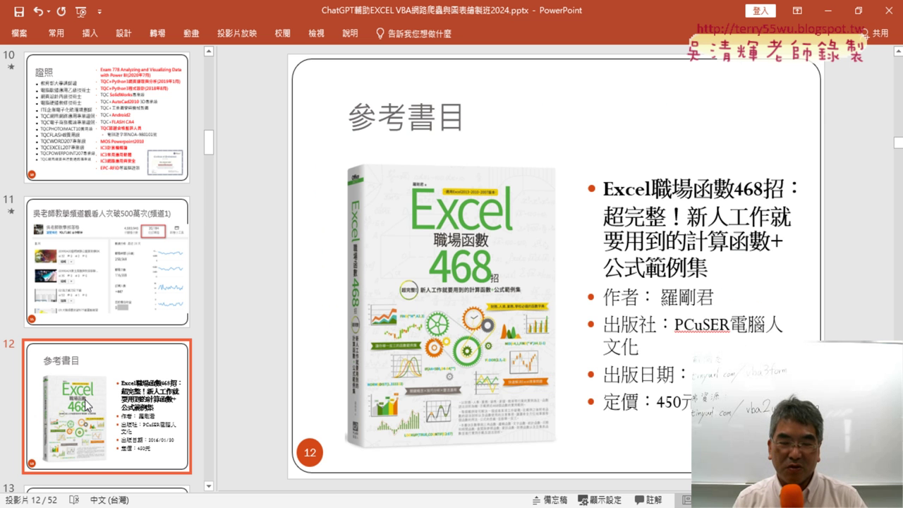
Page through the reference book slides 13–15 to reach slide 16, Pyhton V.S VBA.
scroll(85, 400, "down", 4)
left_click(99, 416)
scroll(113, 431, "down", 1)
left_click(113, 431)
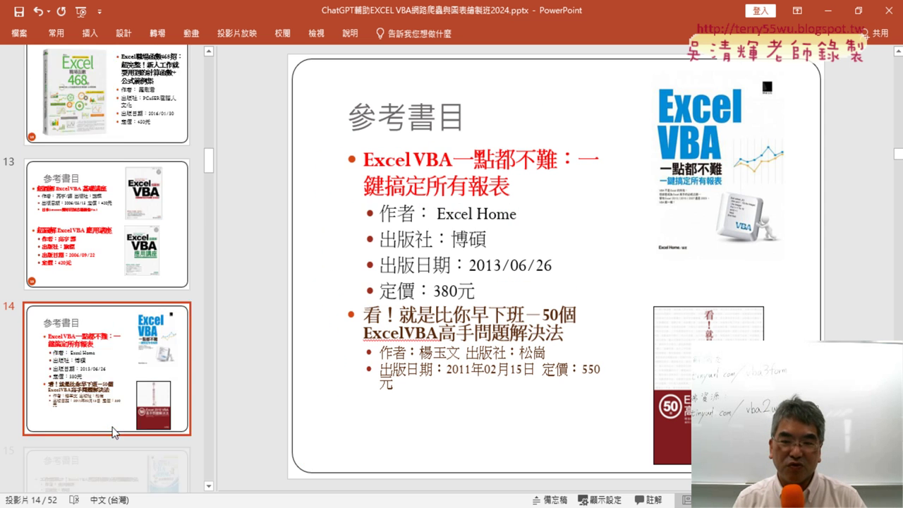
scroll(113, 431, "down", 2)
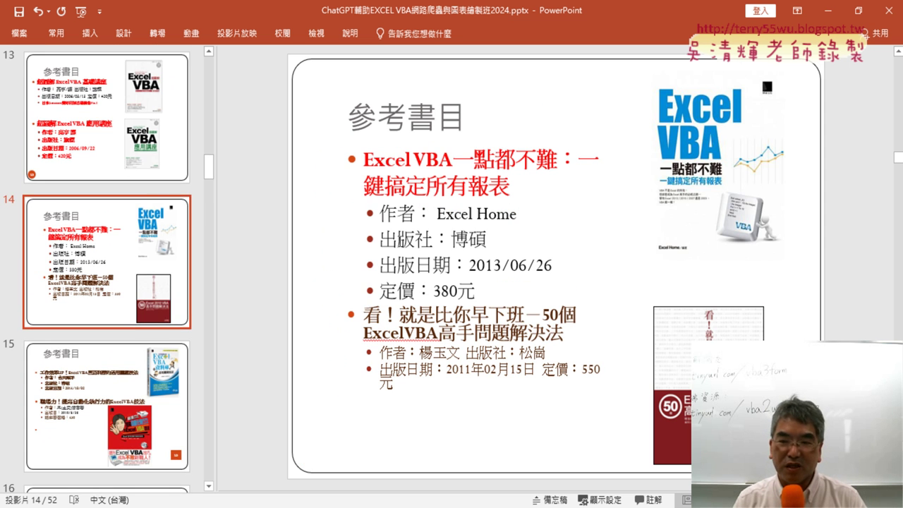
left_click(111, 408)
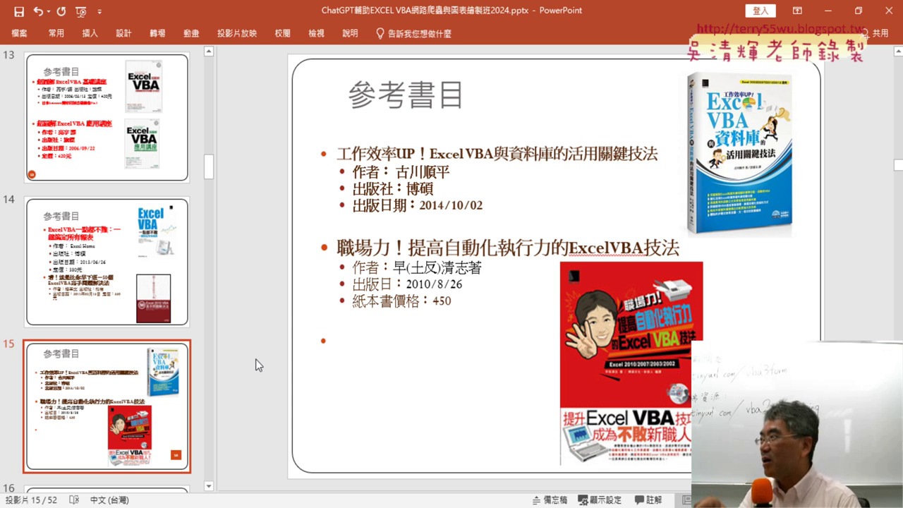
scroll(202, 337, "down", 5)
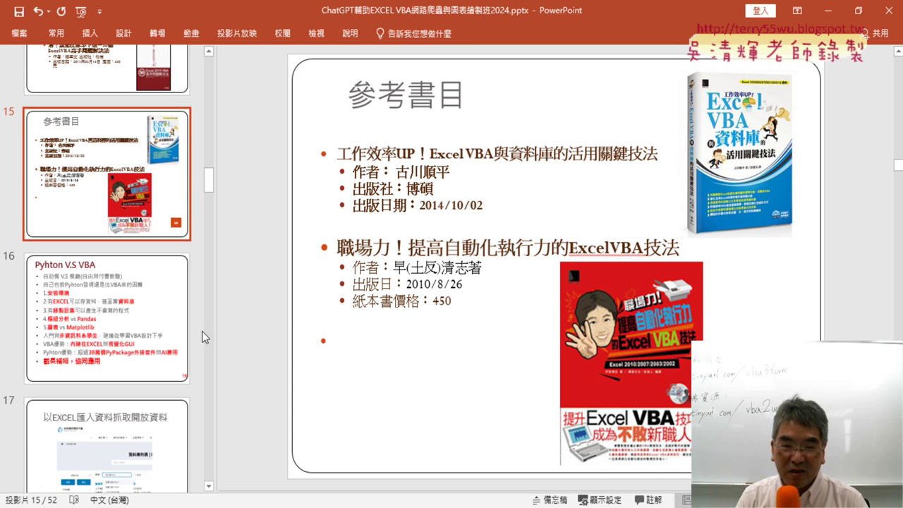
left_click(148, 332)
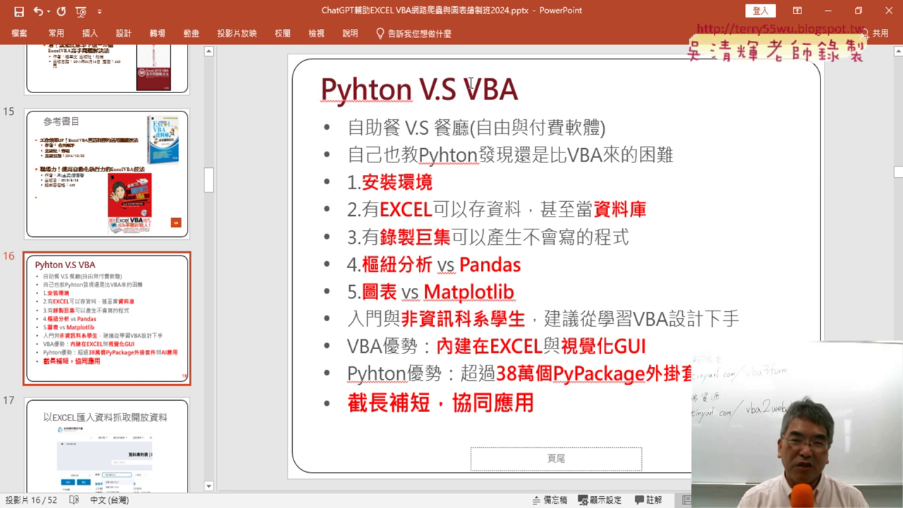
Highlight VBA in the title and EXCEL and 資料庫 in the second bullet.
left_click_drag(466, 84, 520, 86)
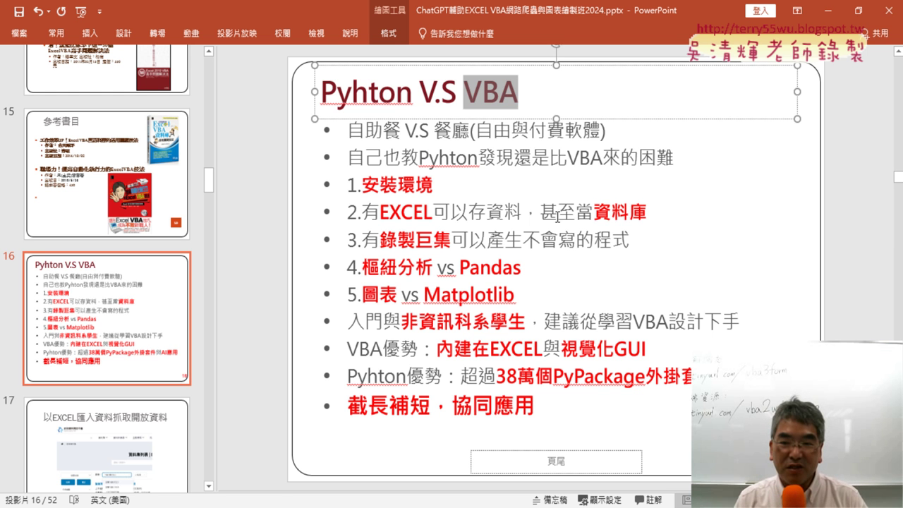
double_click(389, 212)
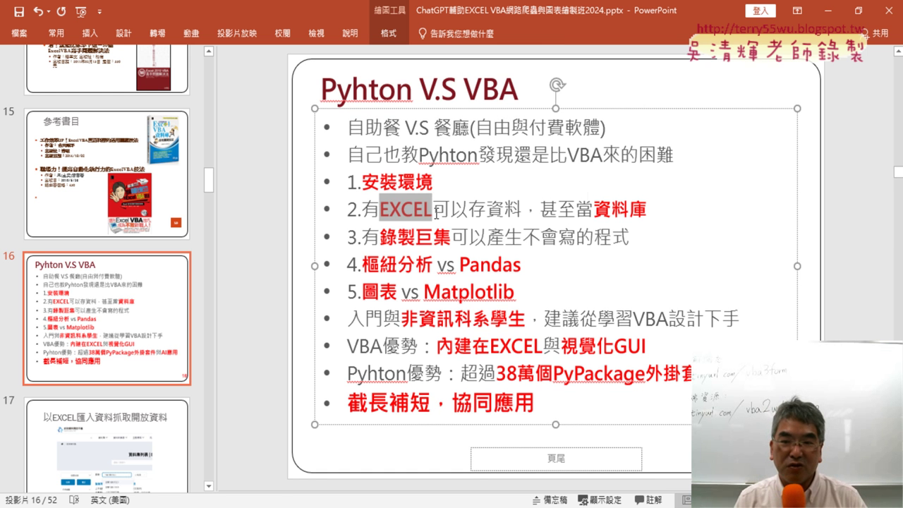
left_click_drag(601, 213, 649, 214)
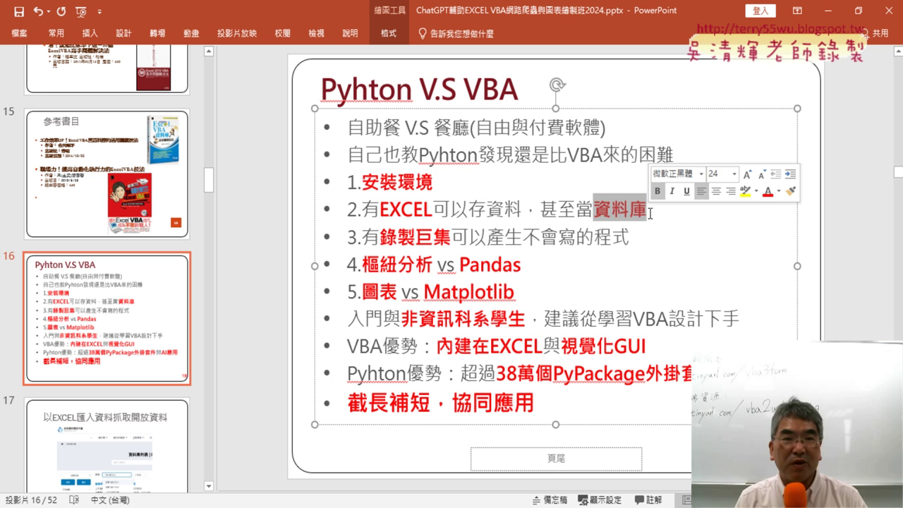
left_click_drag(381, 210, 432, 210)
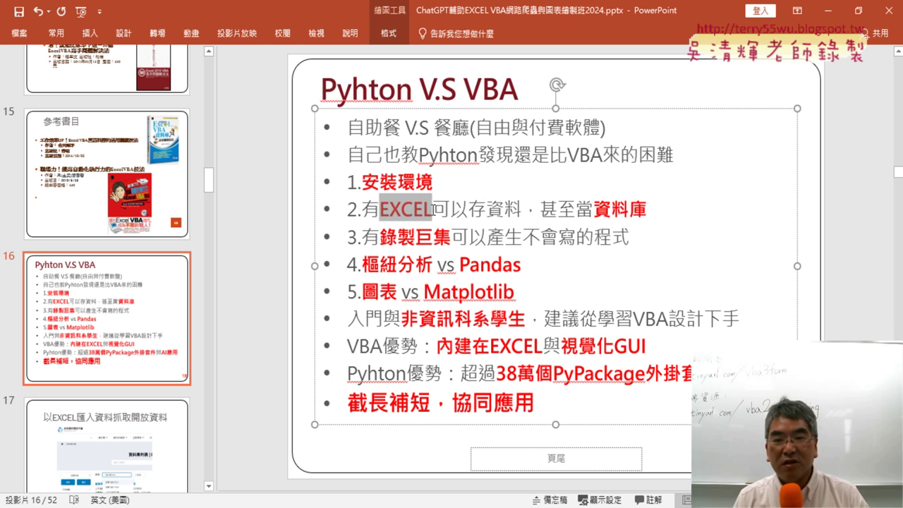
left_click_drag(592, 210, 648, 210)
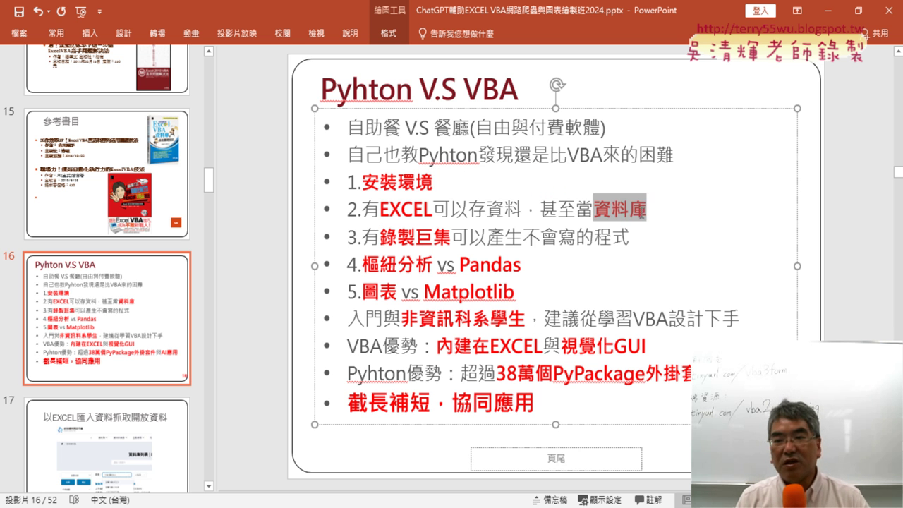
left_click_drag(436, 209, 380, 210)
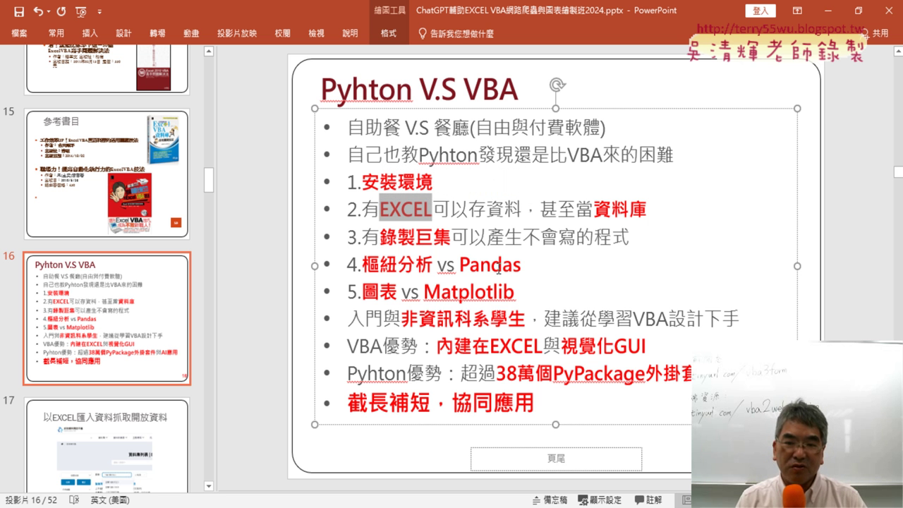
Highlight 樞紐分析, Pandas, Matplotlib and 38萬個, then move to slide 17 on open data.
left_click_drag(437, 265, 362, 265)
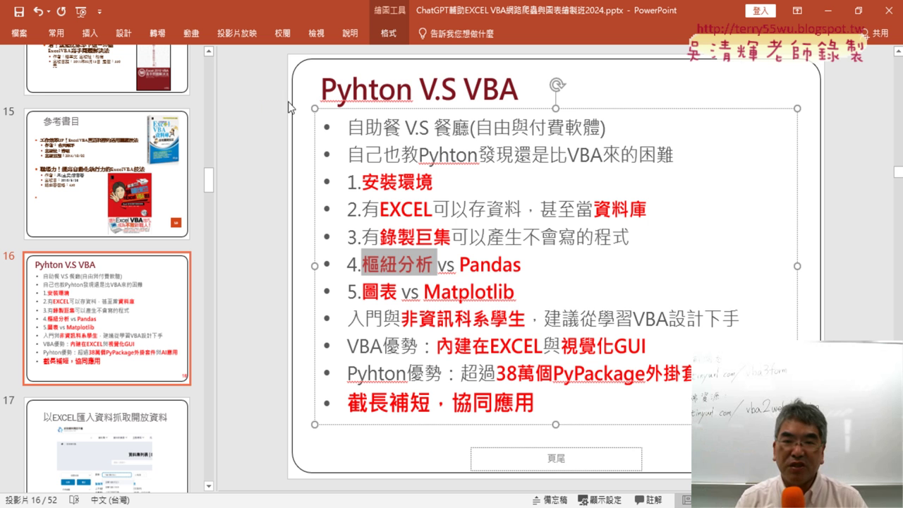
left_click_drag(459, 266, 522, 266)
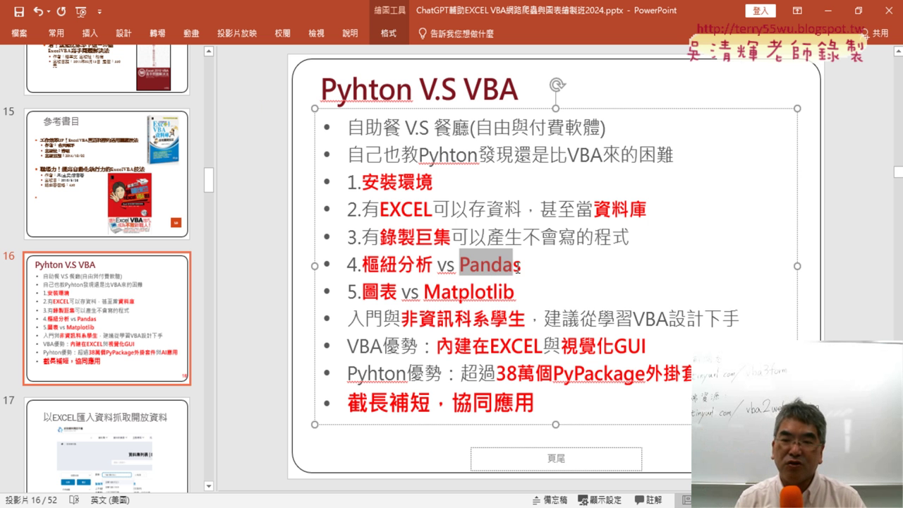
left_click_drag(424, 291, 517, 292)
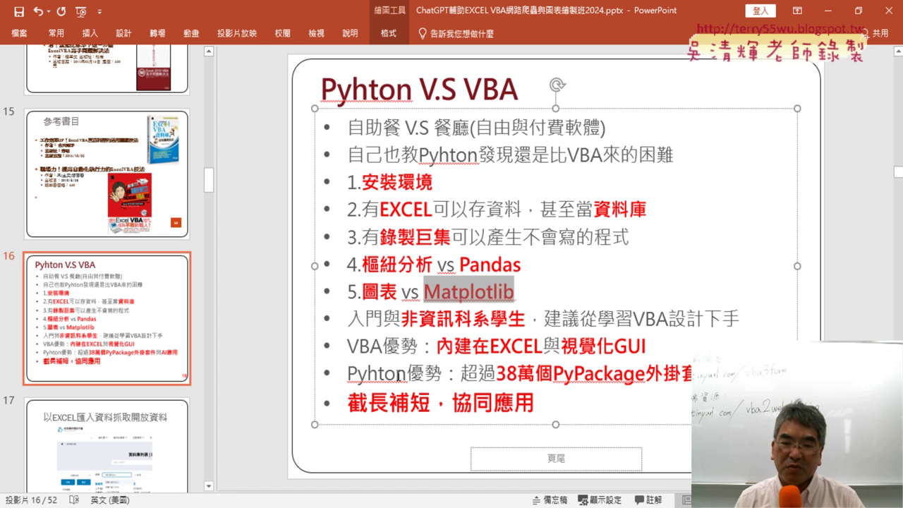
left_click_drag(496, 374, 553, 374)
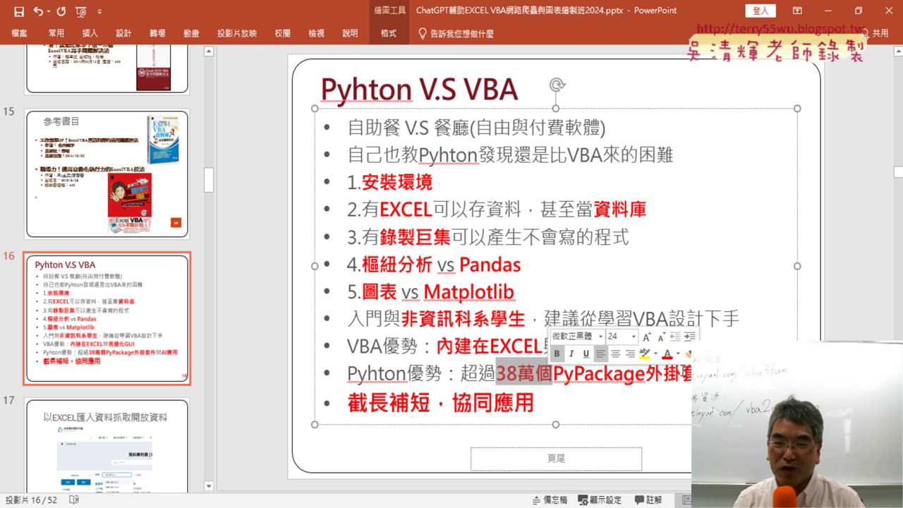
left_click(575, 406)
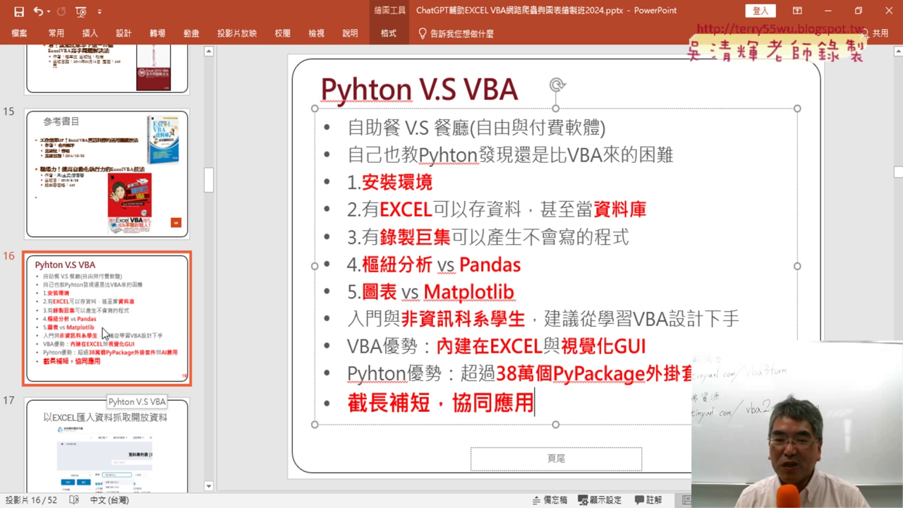
left_click(106, 437)
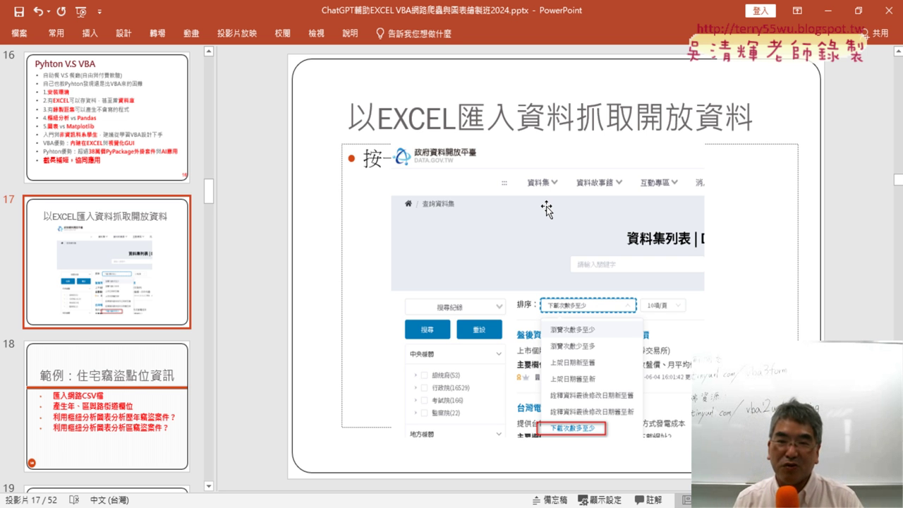
Show slide 18, 範例：住宅竊盜點位資訊, then switch to the burglary workbook in Excel.
left_click(102, 396)
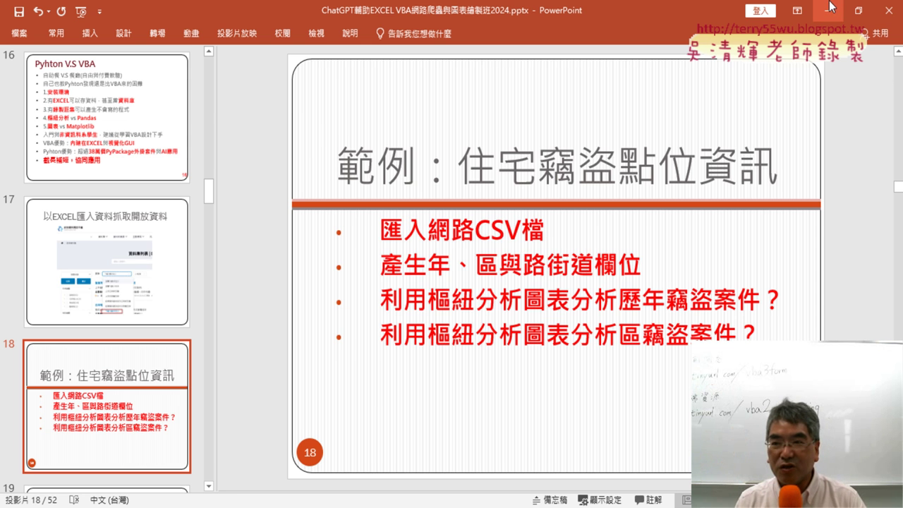
key("alt+Tab")
Select the empty columns D, G and H (年, 區, 路街道), return to A1, and show the Insert tab.
left_click(197, 149)
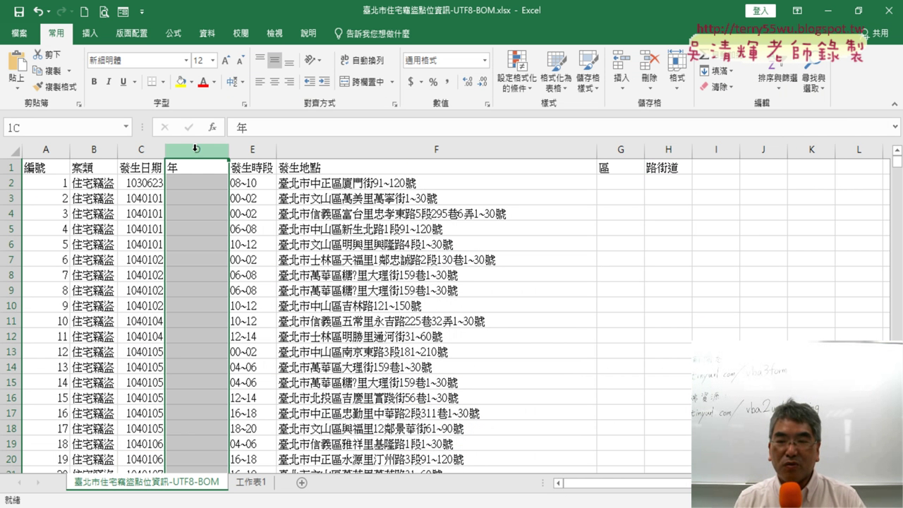
left_click(624, 151)
left_click(671, 150)
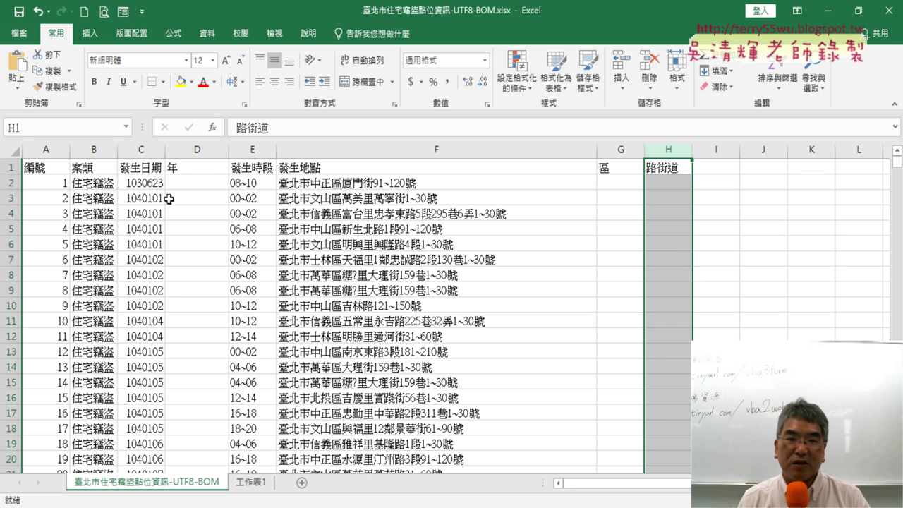
left_click(196, 182)
left_click(196, 150)
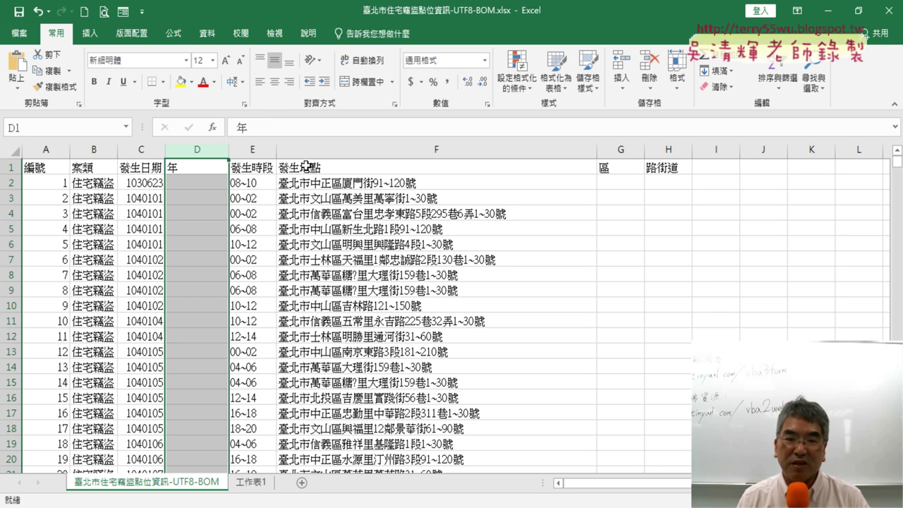
left_click(624, 151)
left_click(664, 151)
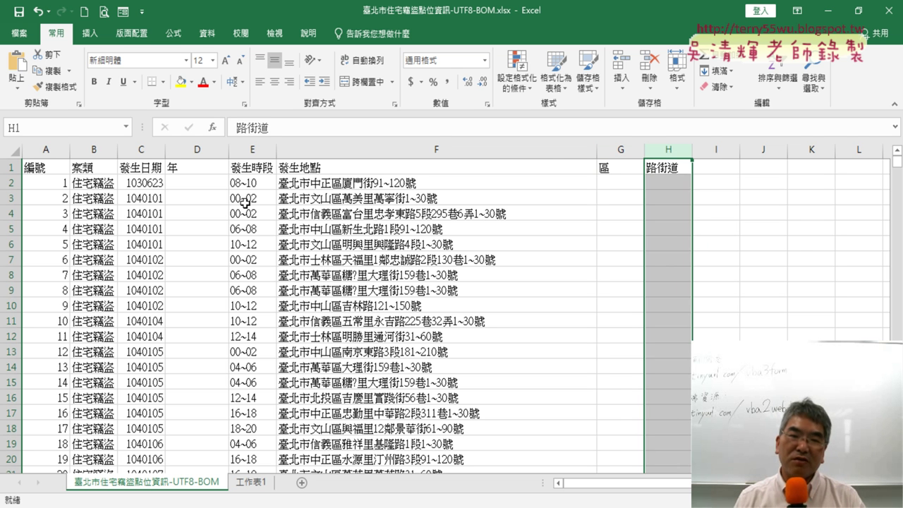
left_click(44, 169)
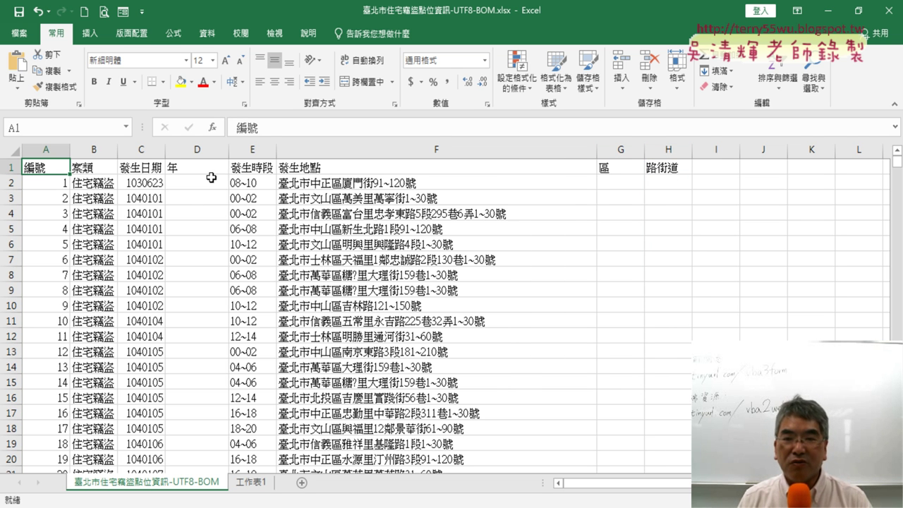
left_click(92, 36)
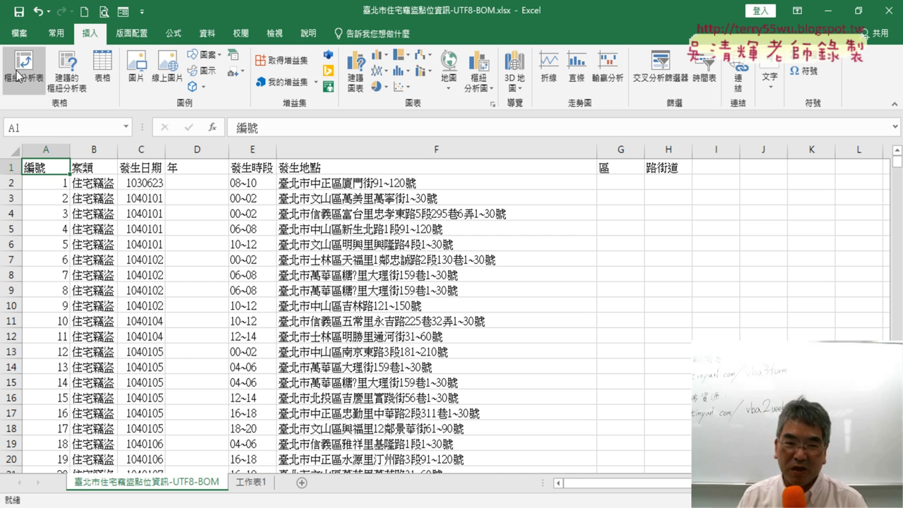
Point out cells D2, G2 and H2, then open Insert Function for D2 under 年.
left_click(212, 183)
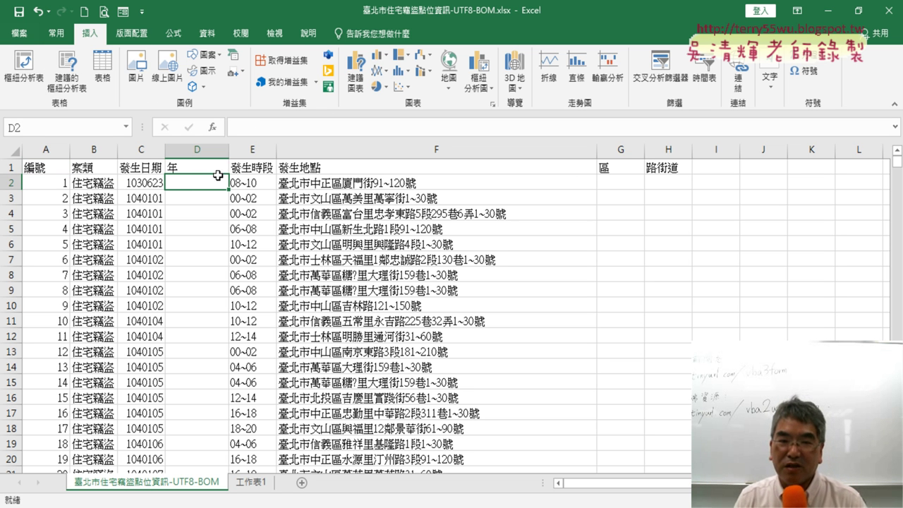
left_click(627, 185)
left_click(682, 182)
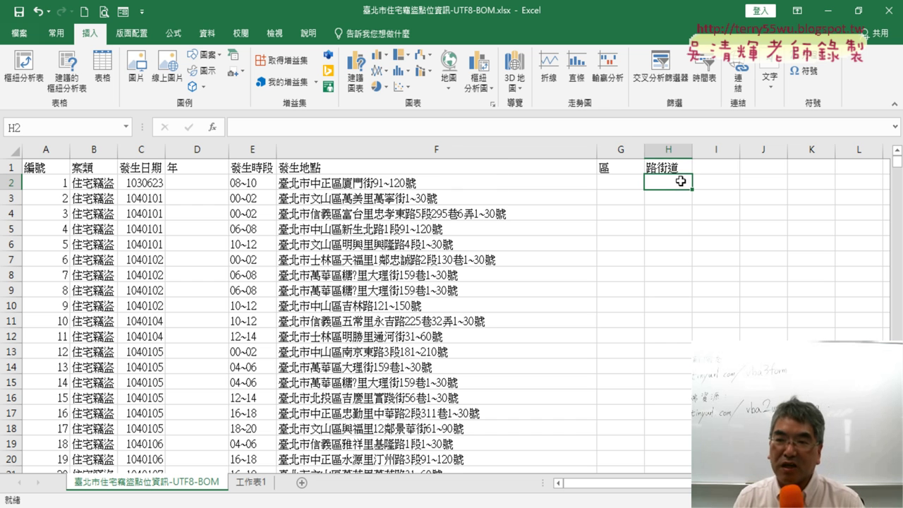
left_click(197, 182)
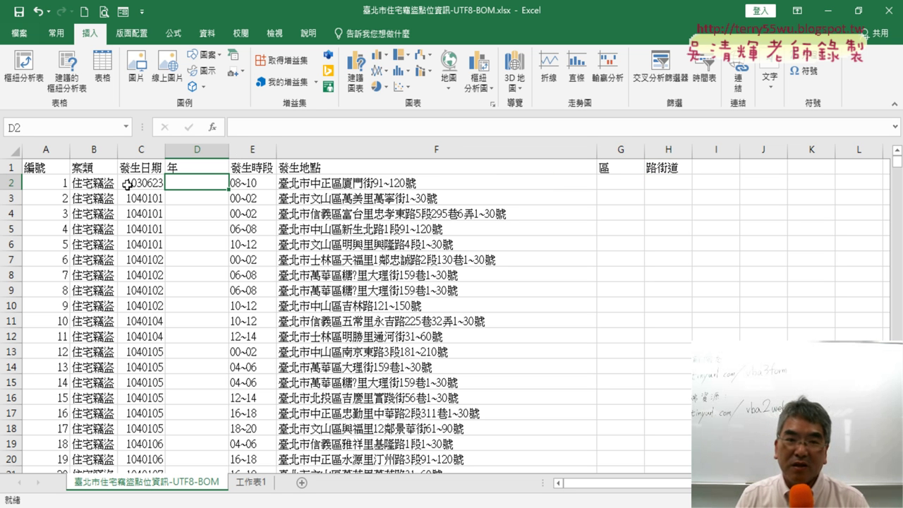
left_click(213, 128)
Enter =LEFT(C2,3) in D2 using the LEFT function from the Text category.
left_click(687, 171)
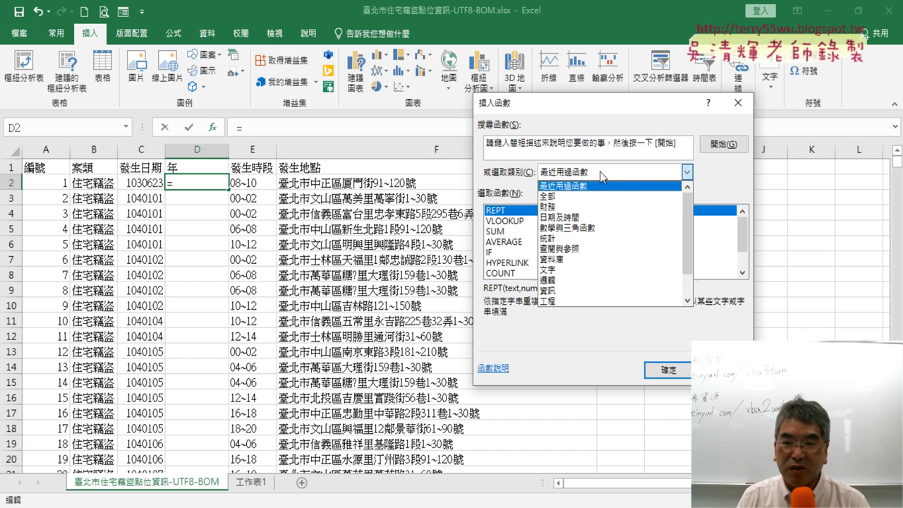
left_click(583, 270)
scroll(731, 239, "down", 6)
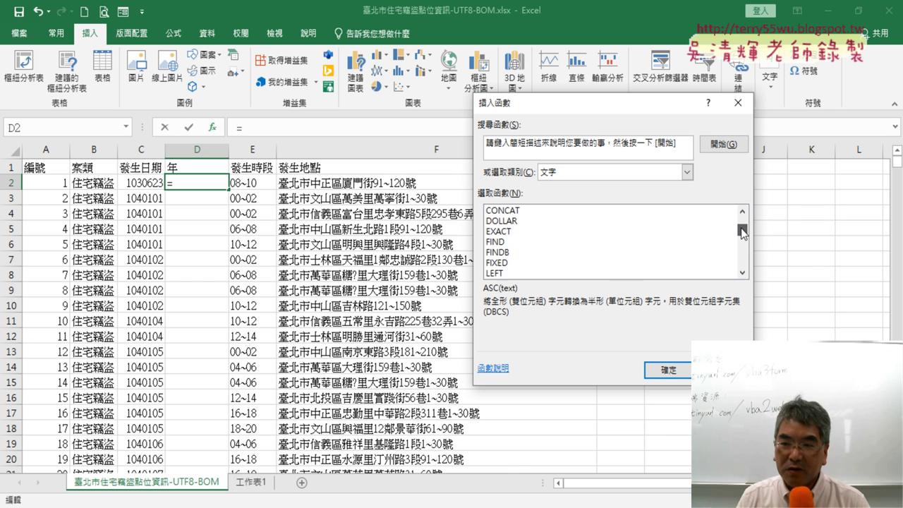
scroll(655, 271, "down", 2)
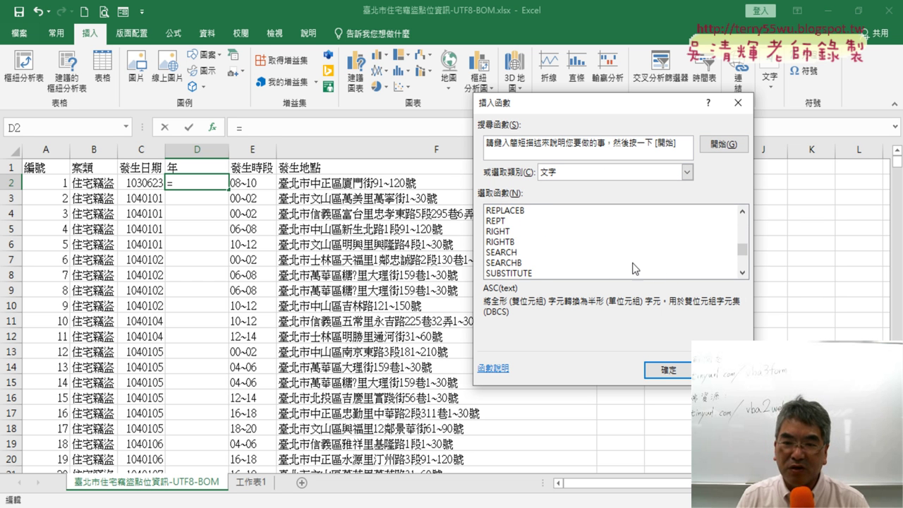
scroll(558, 262, "up", 3)
scroll(535, 255, "up", 1)
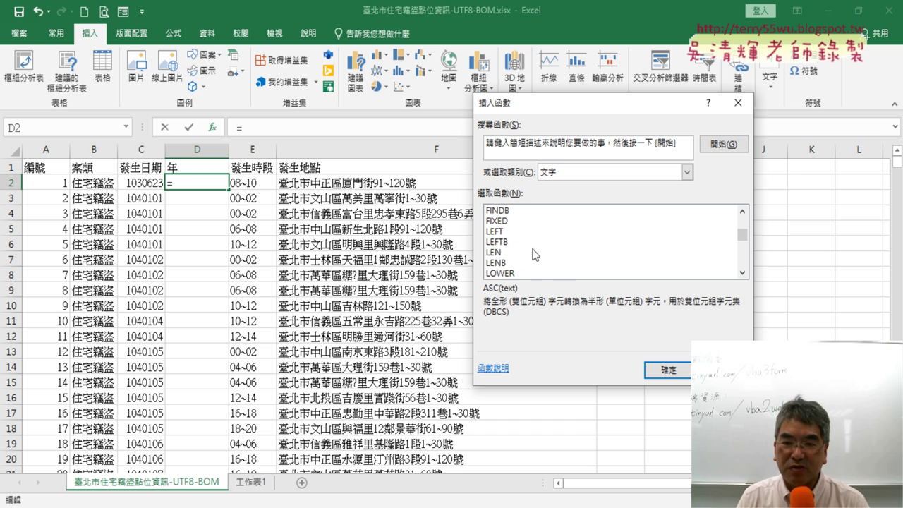
left_click(501, 232)
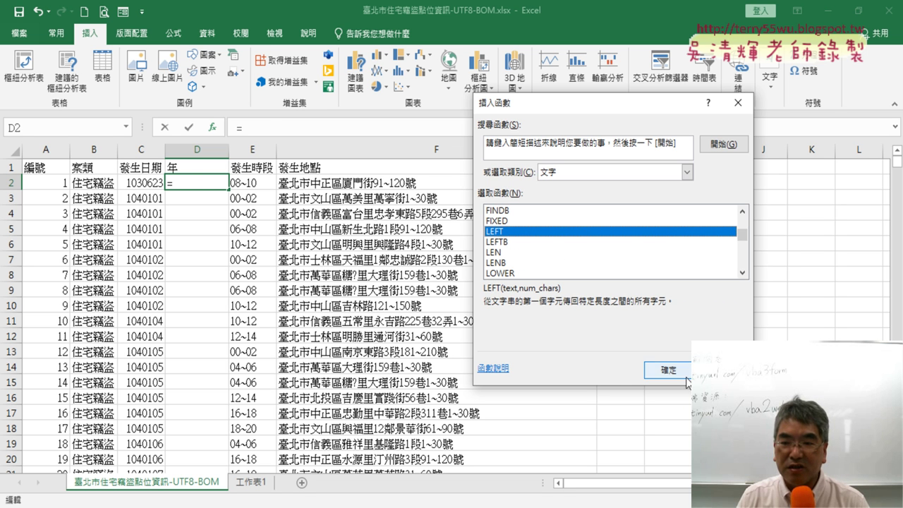
left_click(660, 369)
left_click(145, 185)
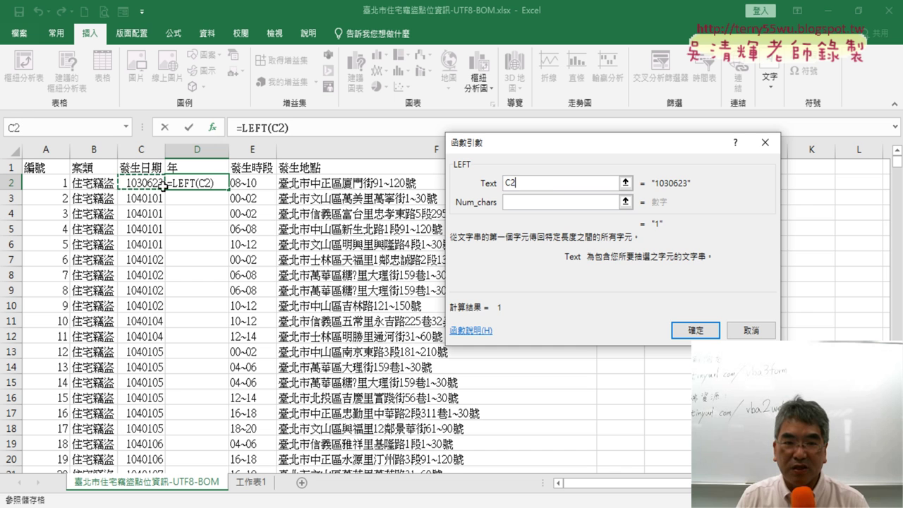
left_click(557, 202)
type("3")
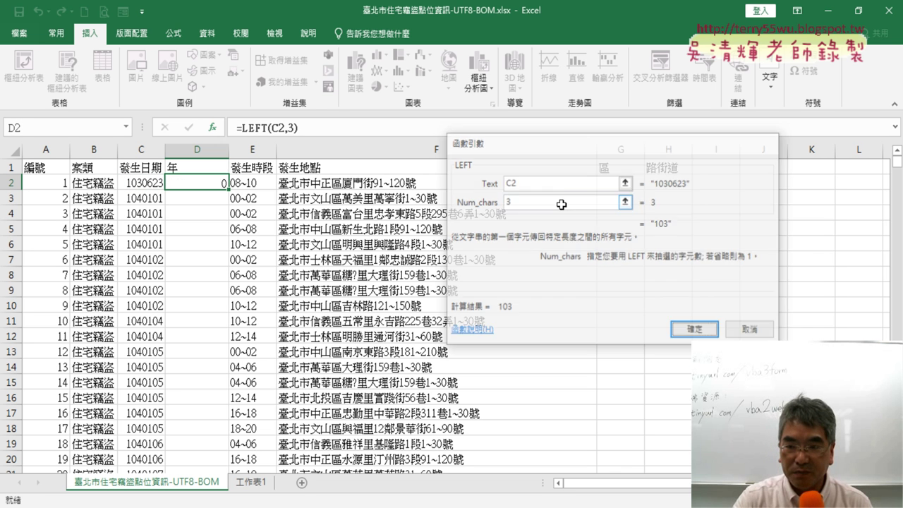
key("Return")
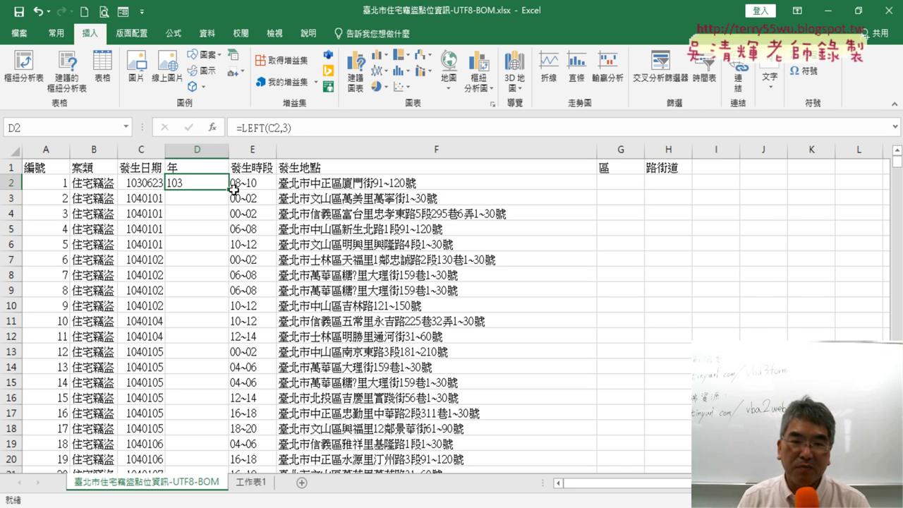
Fill the LEFT formula down column D, giving 103 and 104 year values.
double_click(229, 189)
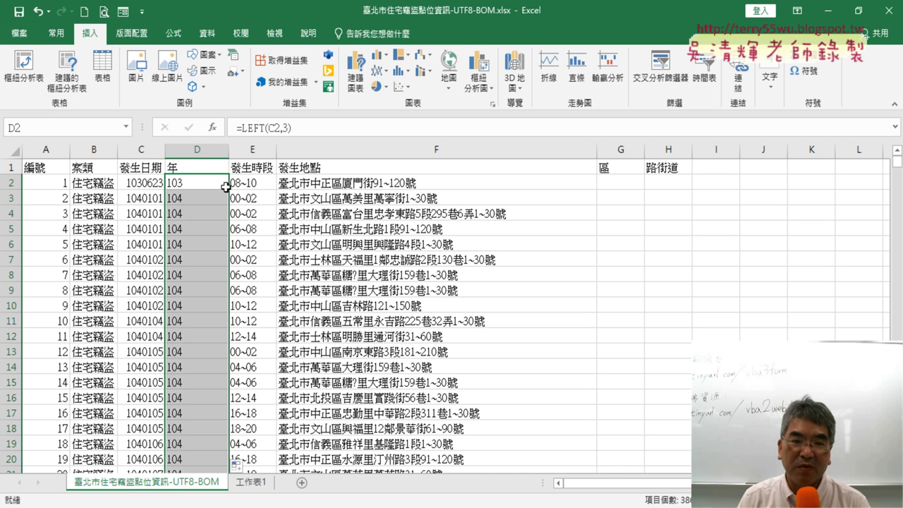
left_click(209, 188)
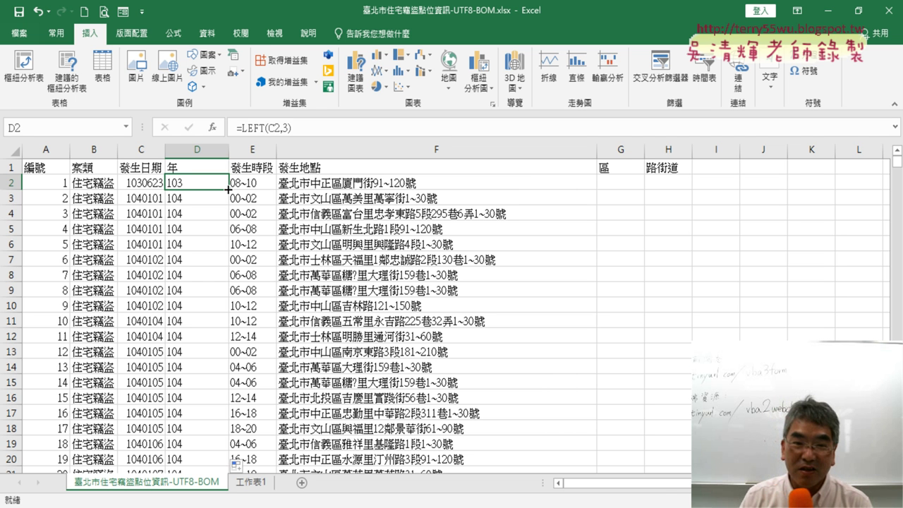
double_click(228, 189)
left_click(226, 190)
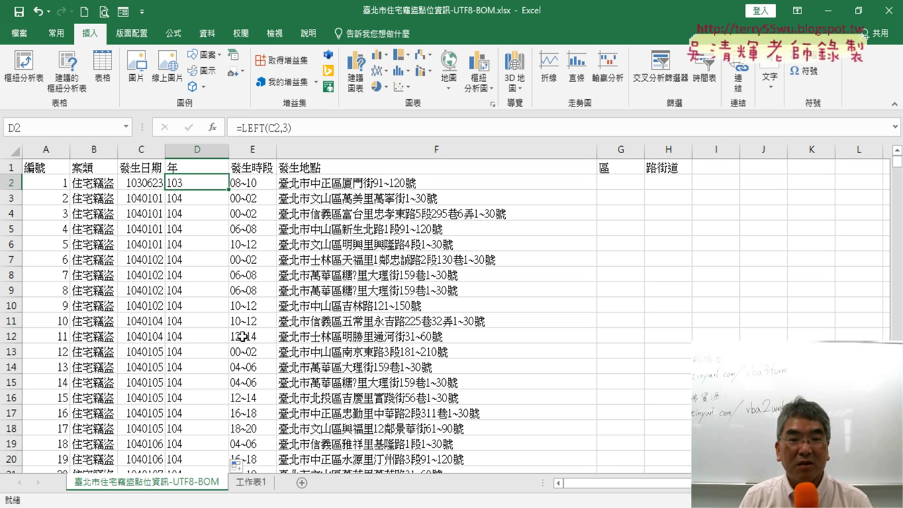
left_click(628, 182)
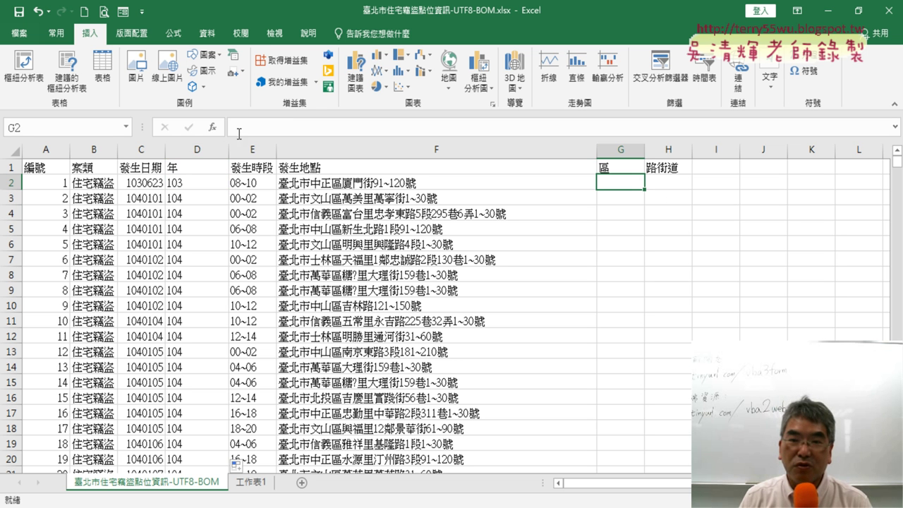
Put =MID(F2,4,3) in G2, giving 中正區, and fill it down the 區 column.
left_click(212, 130)
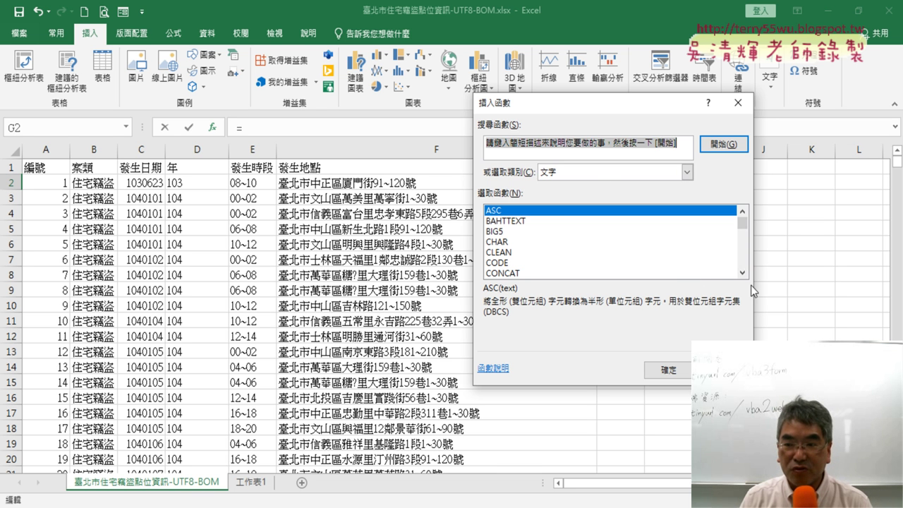
left_click_drag(743, 273, 613, 267)
double_click(518, 251)
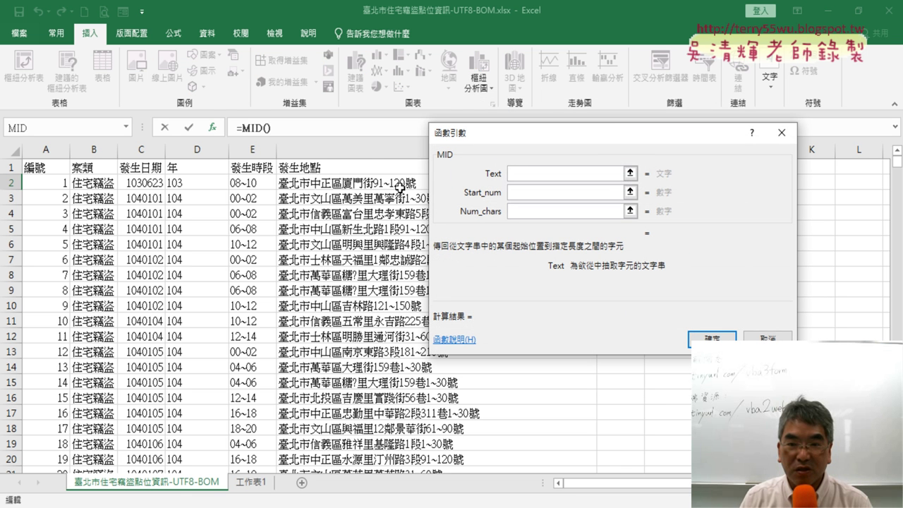
left_click(376, 183)
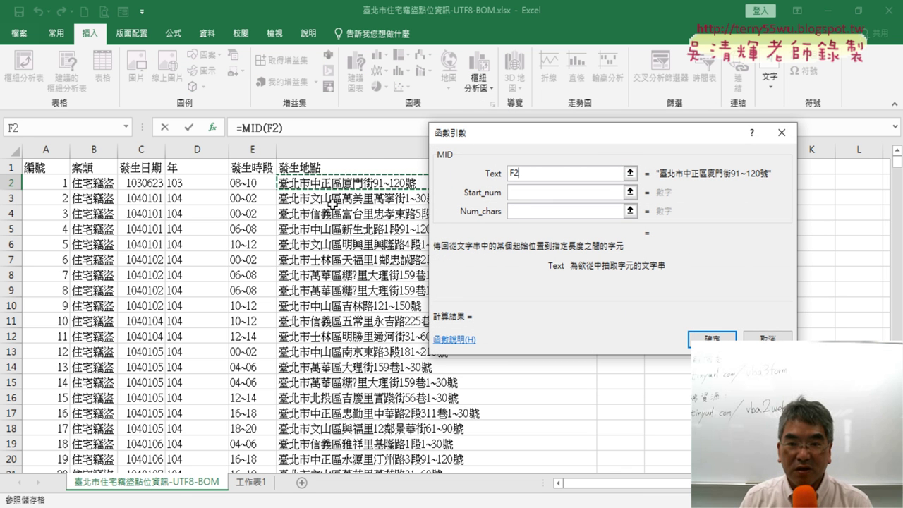
left_click(550, 192)
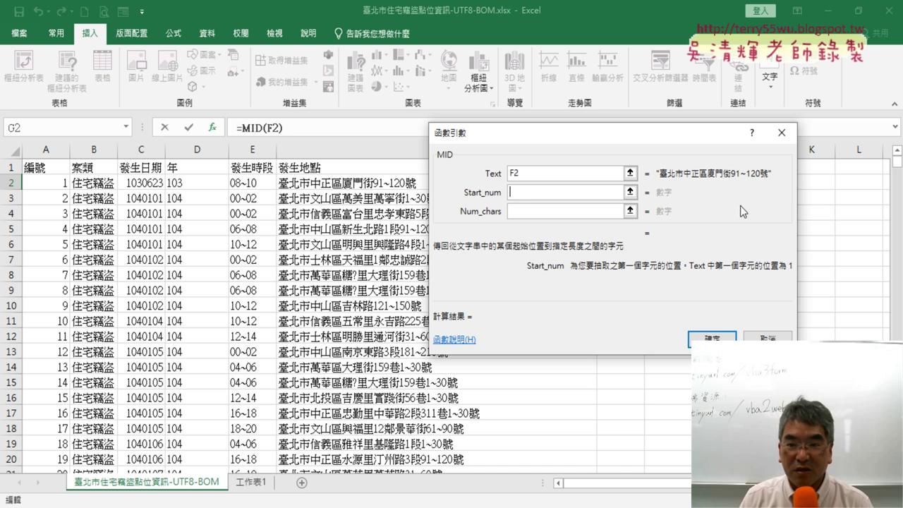
type("4")
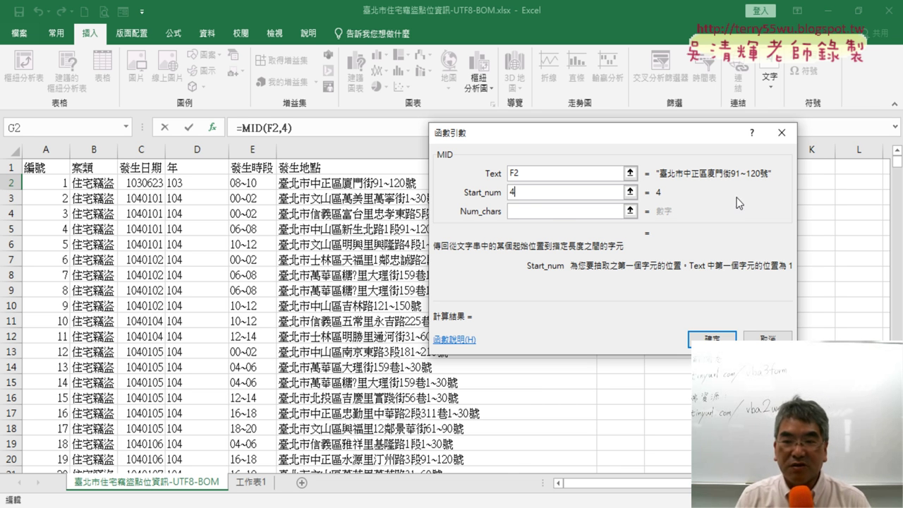
left_click(547, 212)
type("3")
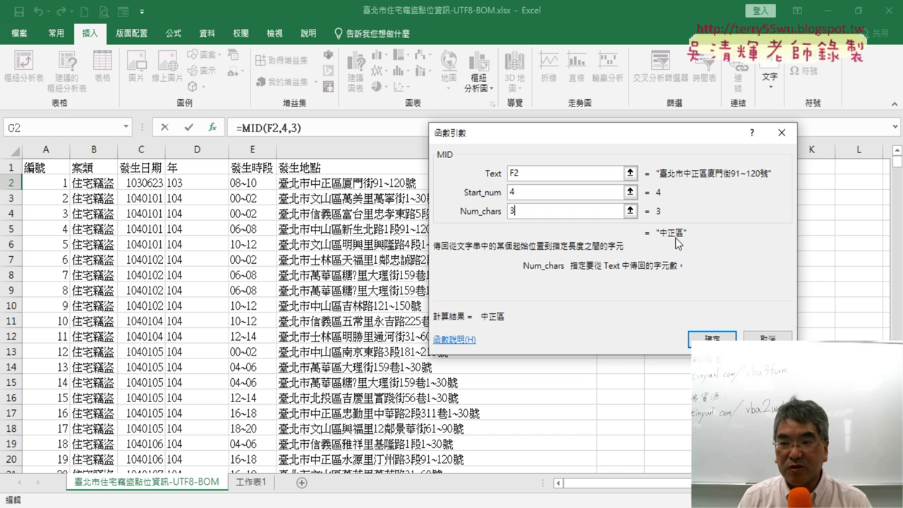
left_click(712, 339)
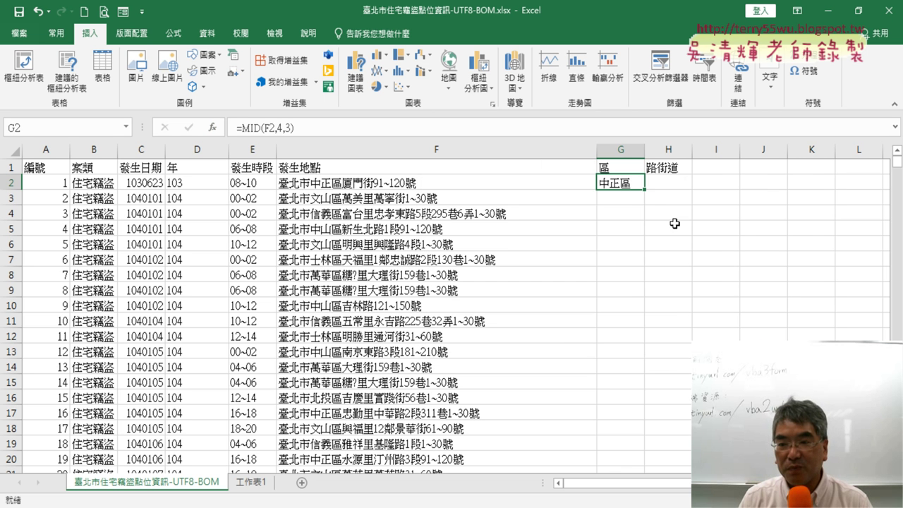
double_click(645, 190)
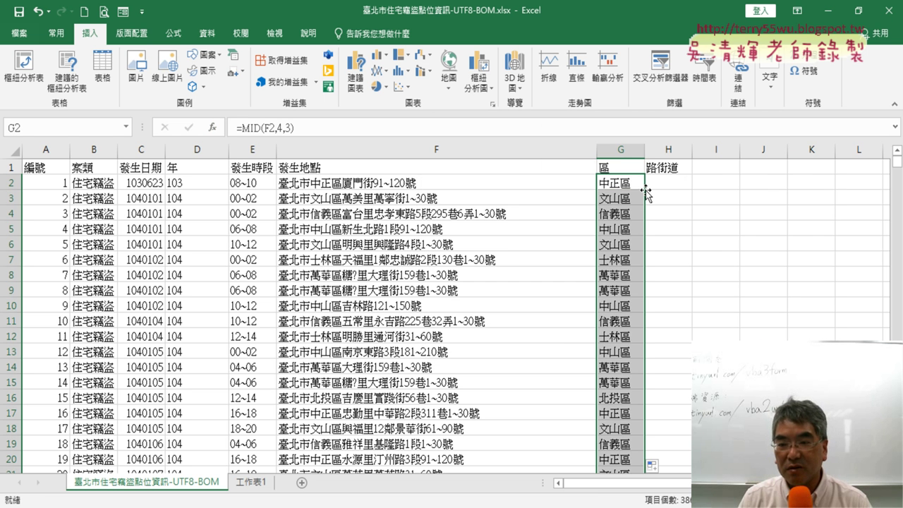
left_click(674, 185)
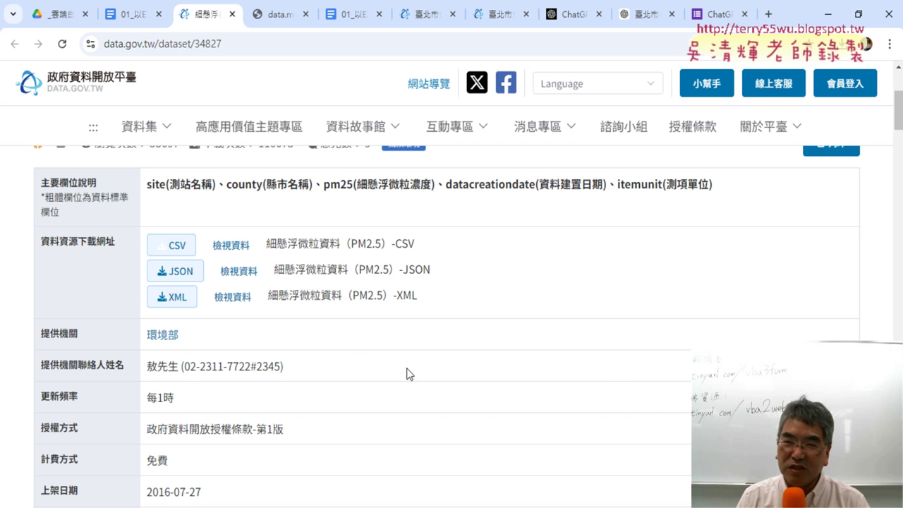
Review ChatGPT's earlier IFERROR(FIND) answer, then close the JSON notes document.
left_click(648, 16)
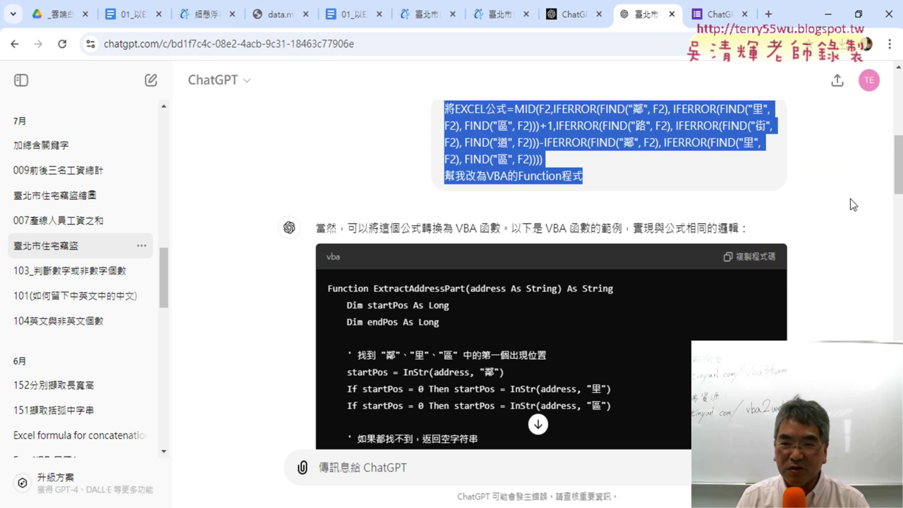
left_click_drag(898, 165, 899, 102)
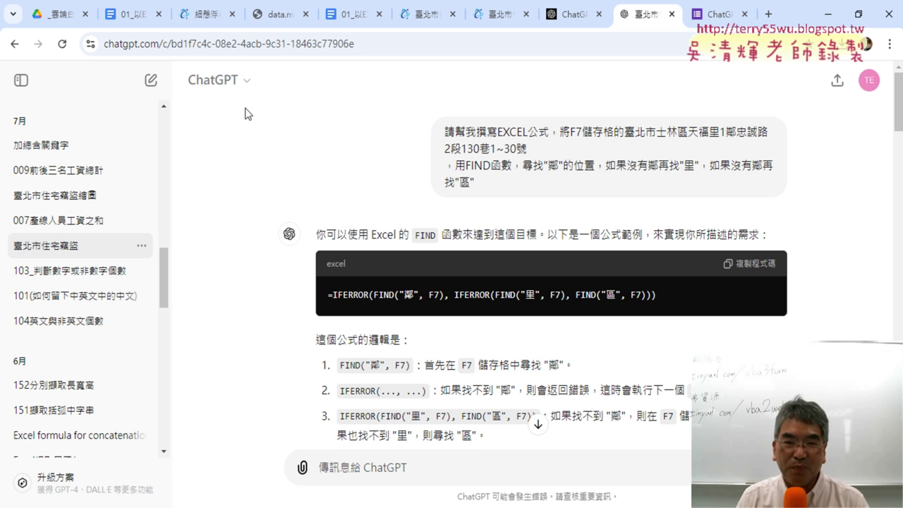
left_click(139, 21)
scroll(213, 174, "up", 3)
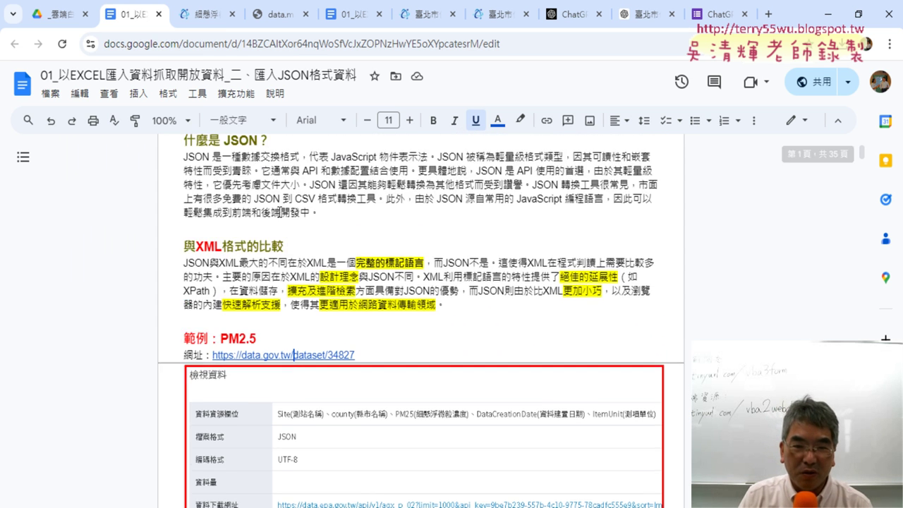
scroll(854, 277, "up", 1)
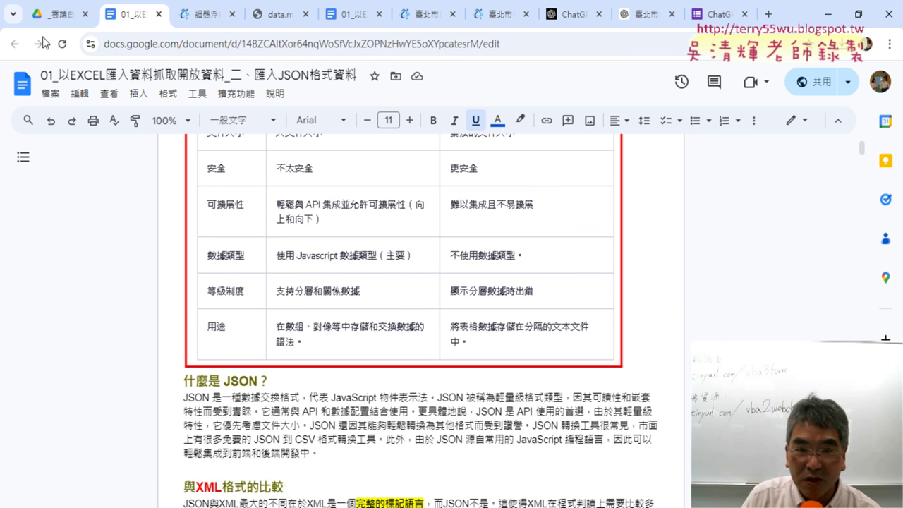
left_click(159, 15)
Open the Taipei burglary notes from Drive, select the FIND-formula question, and return to ChatGPT.
left_click(46, 19)
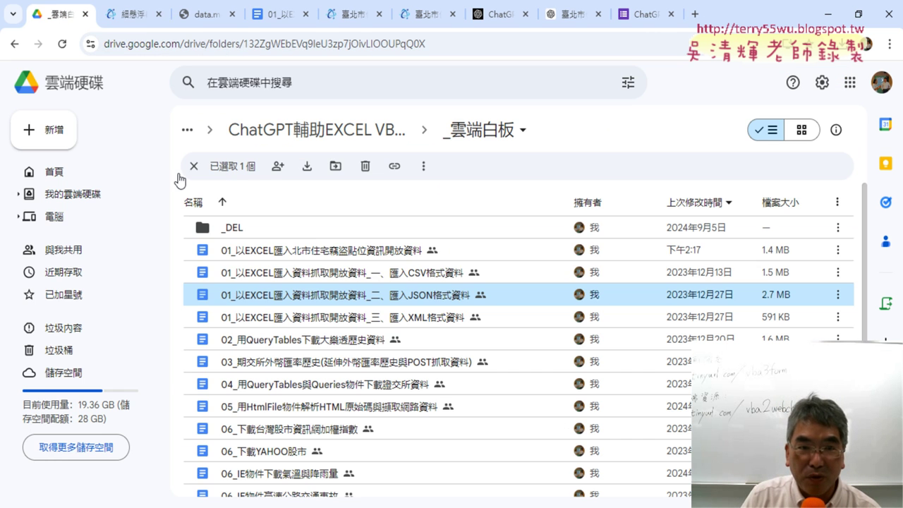
double_click(295, 251)
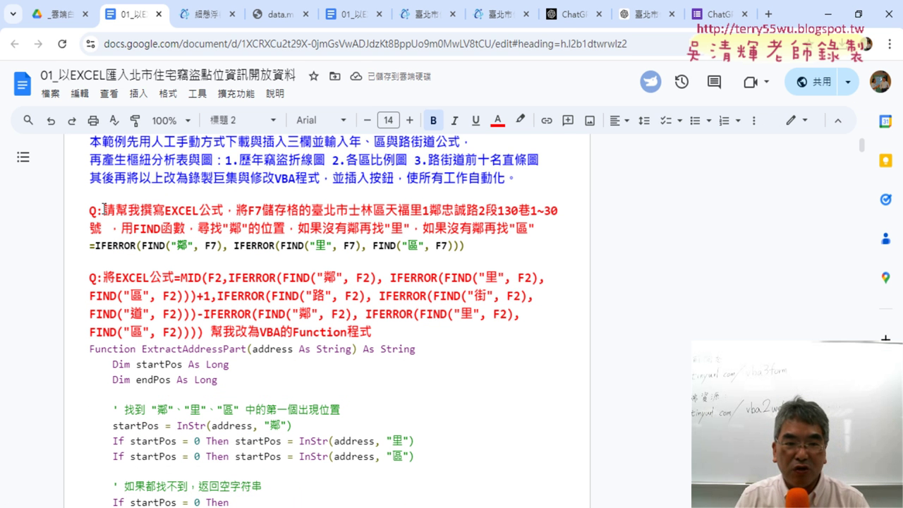
left_click_drag(103, 210, 536, 227)
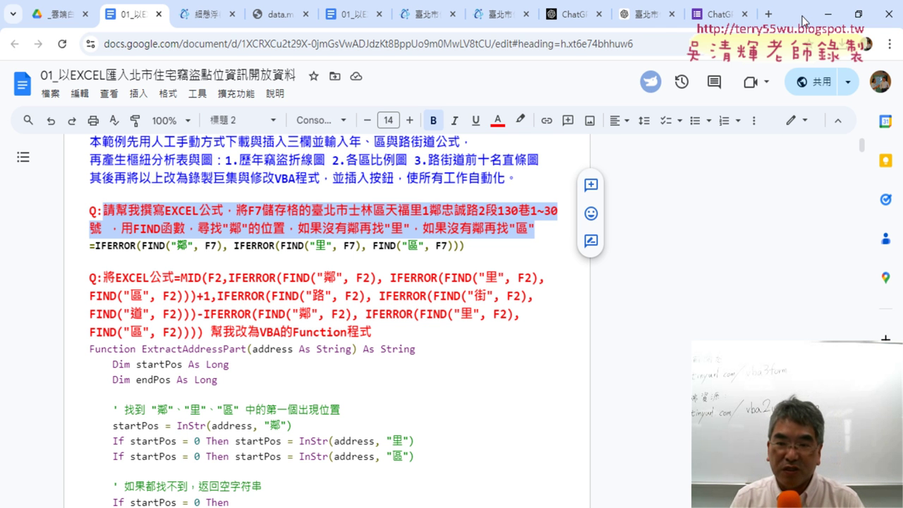
left_click(637, 9)
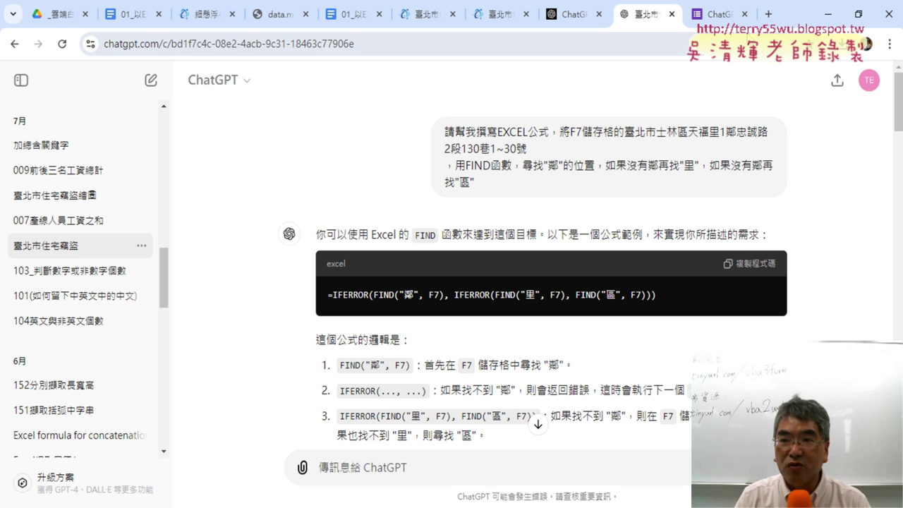
Search Google for GPT and start a new ChatGPT chat from OpenAI's product page.
left_click(768, 14)
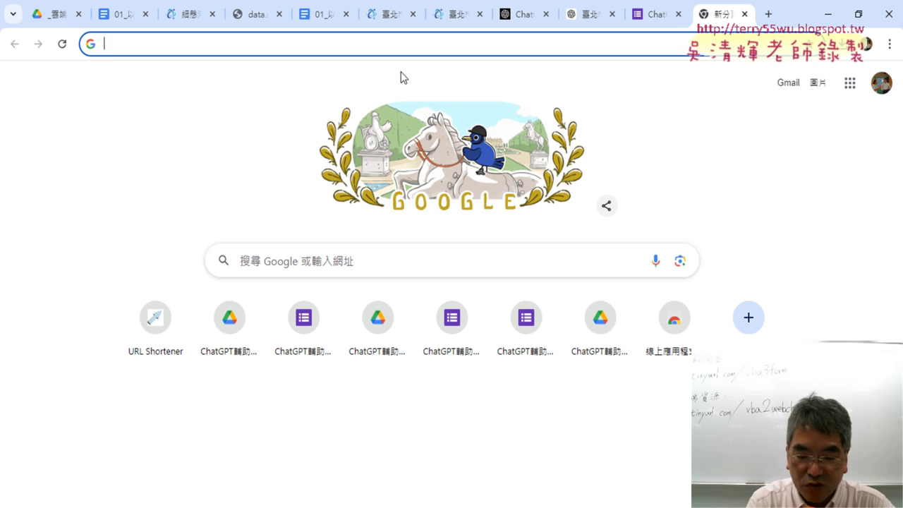
type("GPT")
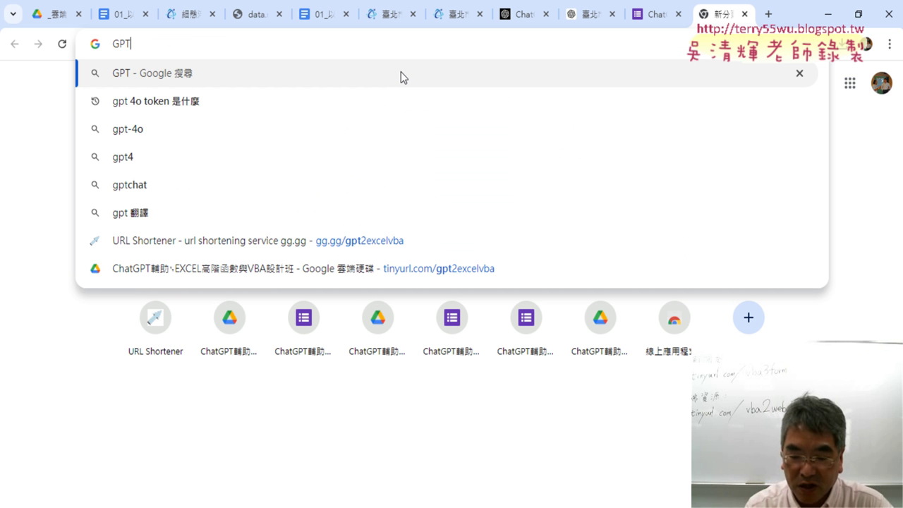
key("Return")
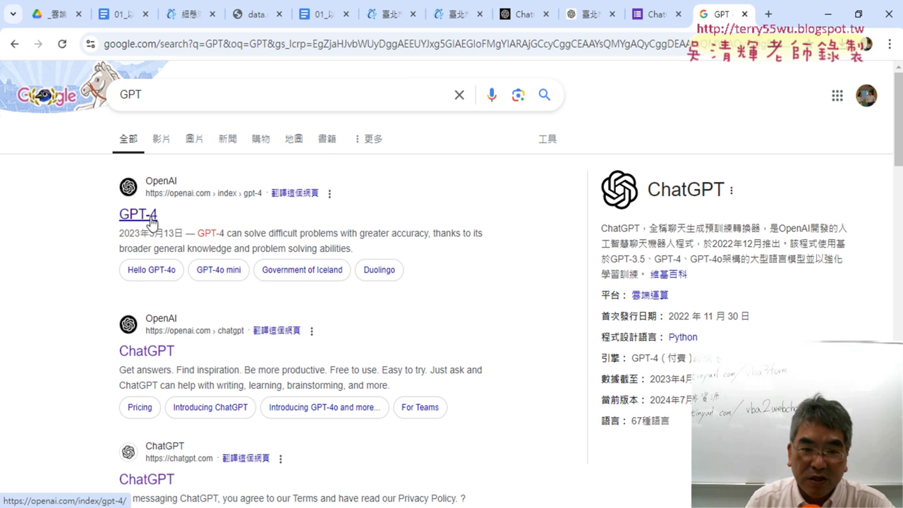
left_click(140, 356)
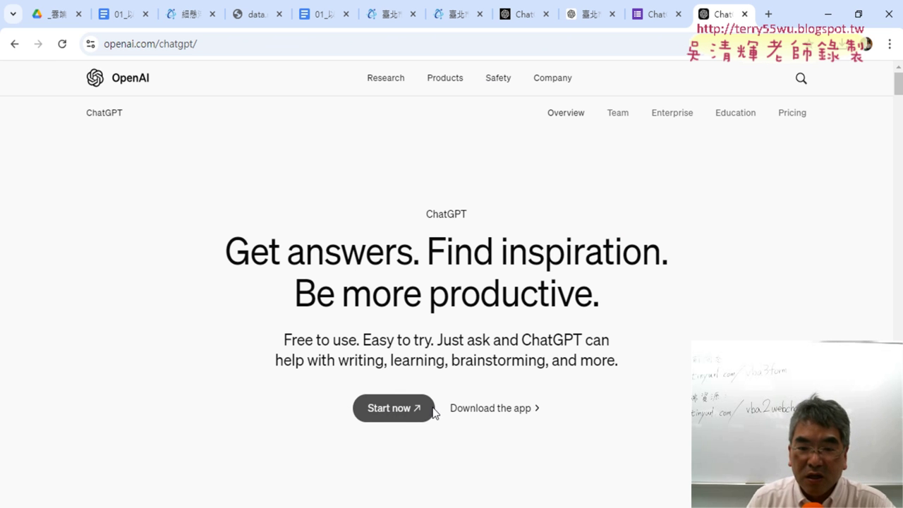
left_click(391, 409)
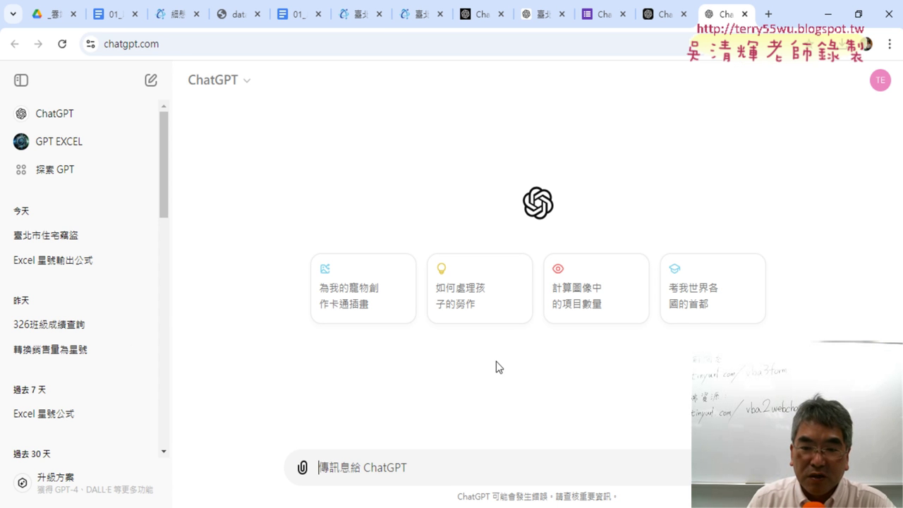
Log out of ChatGPT, sign back in with Google, and un-maximize the browser window.
left_click(876, 88)
left_click(823, 226)
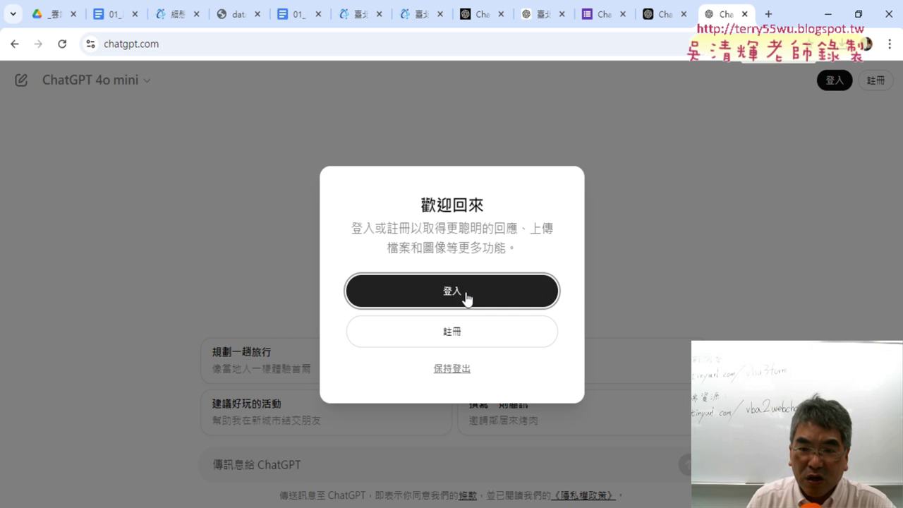
left_click(466, 299)
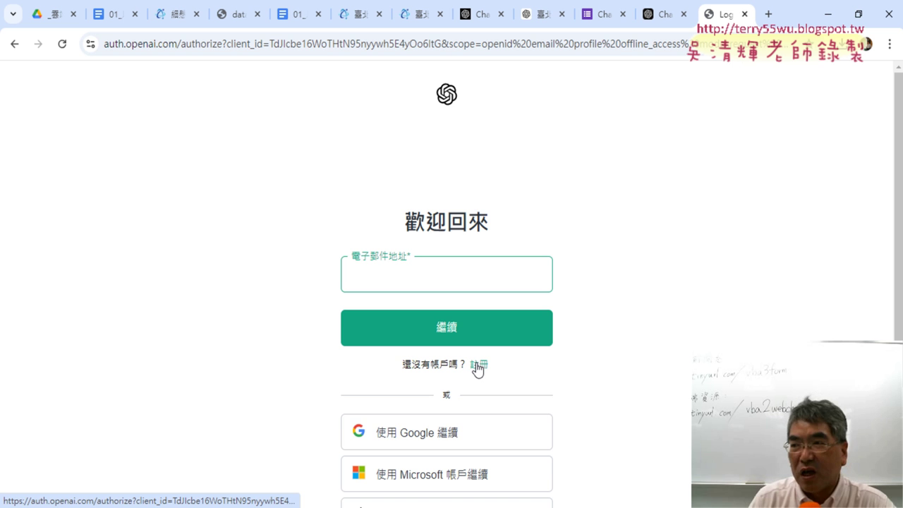
left_click(458, 443)
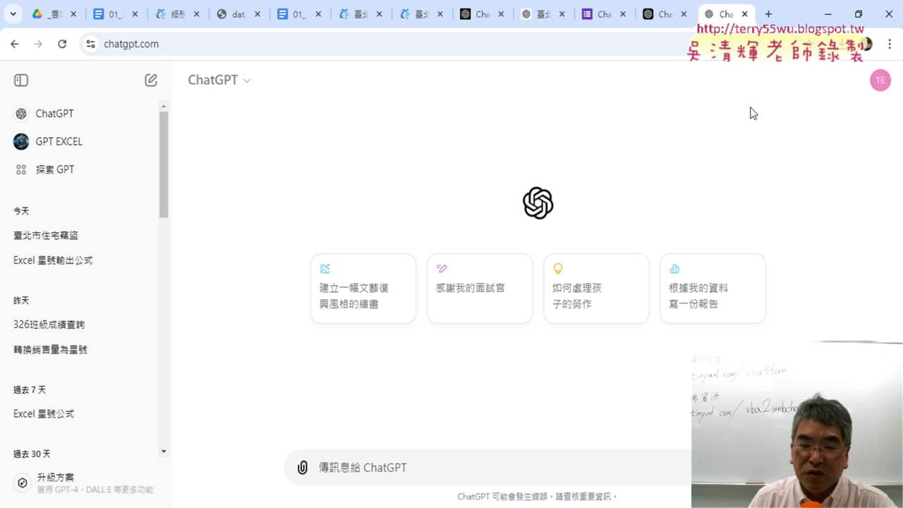
left_click_drag(803, 20, 785, 35)
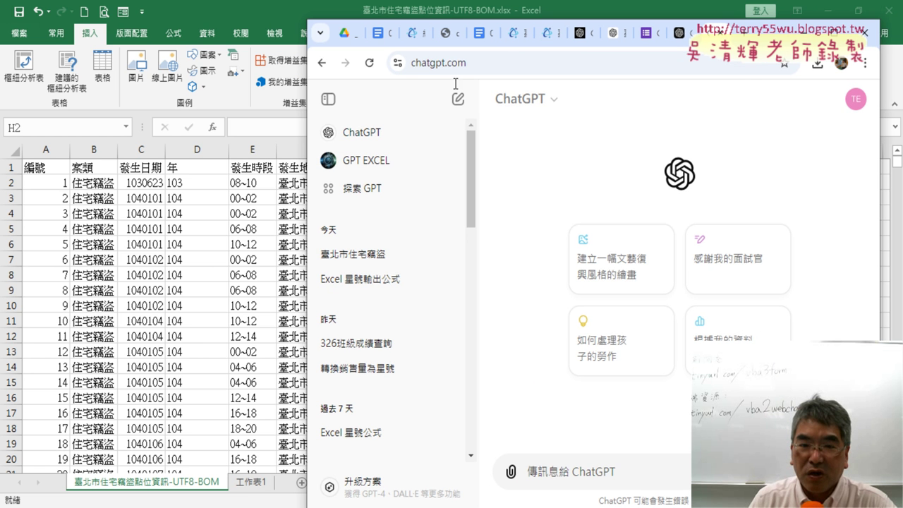
Show the burglary sheet's address column F with a narrowed ChatGPT window beside it.
key("alt+Tab")
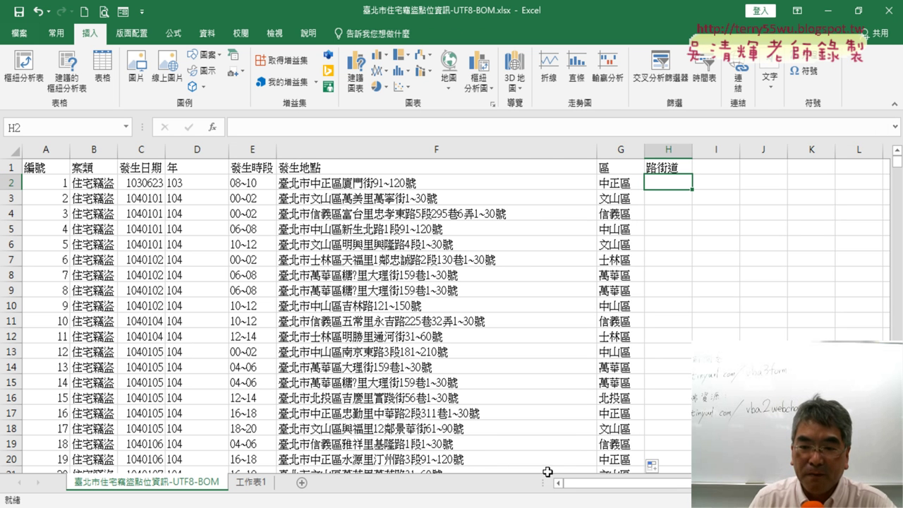
scroll(452, 310, "right", 7)
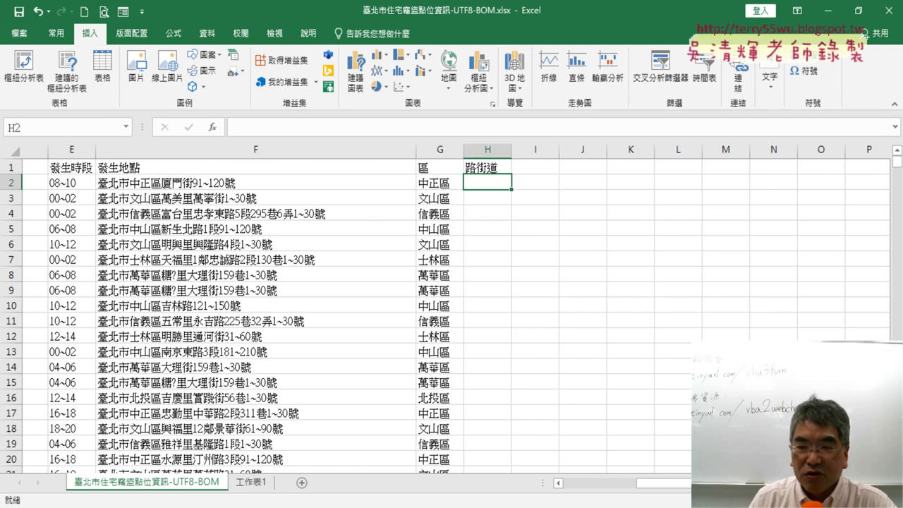
scroll(452, 311, "left", 2)
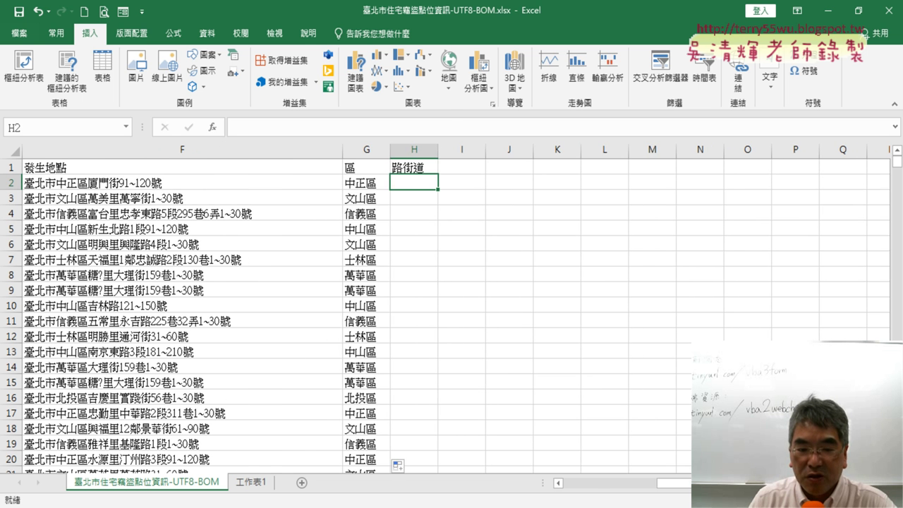
key("alt+Tab")
left_click_drag(759, 42, 818, 42)
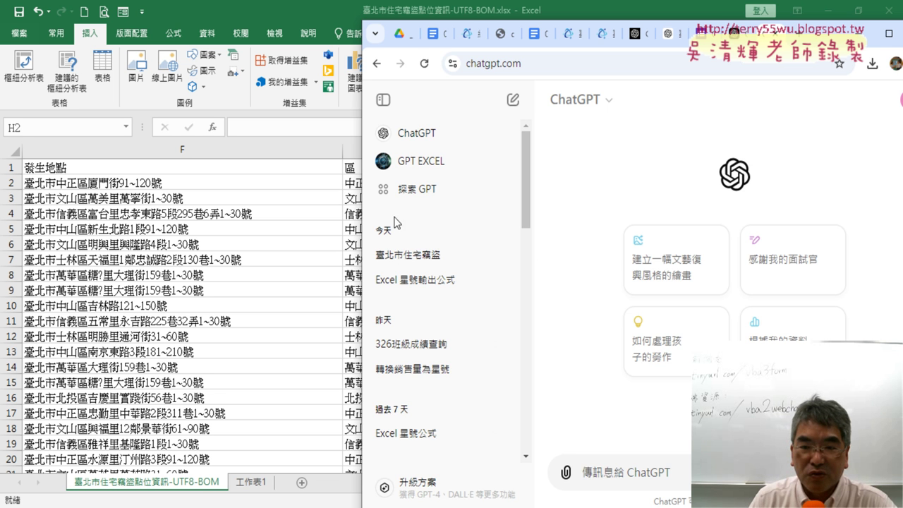
left_click_drag(366, 213, 438, 209)
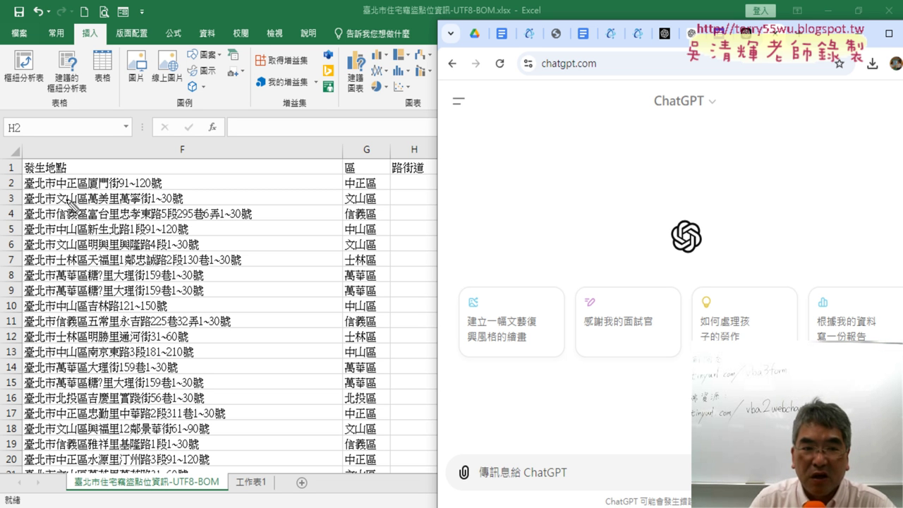
Mark the row 7 address's 1鄰 and the column F header in red ink, then clear it.
left_click_drag(169, 188, 25, 190)
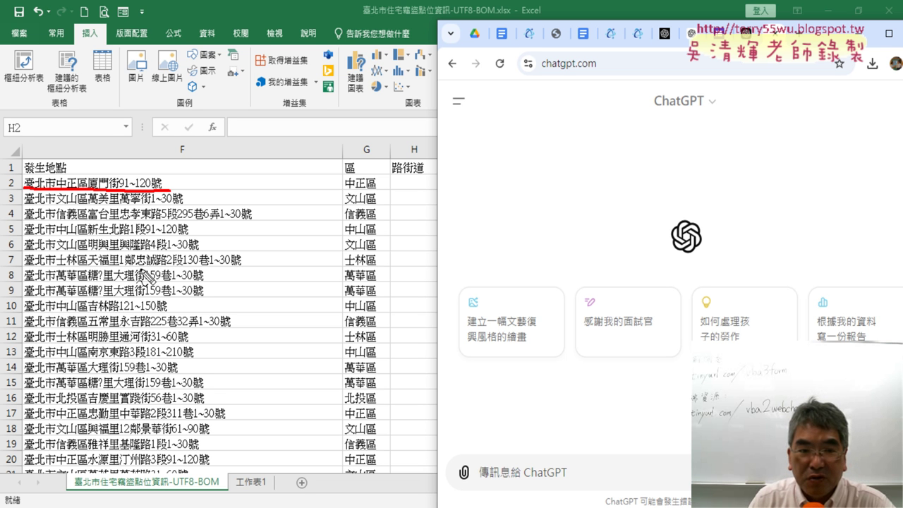
left_click_drag(136, 267, 110, 268)
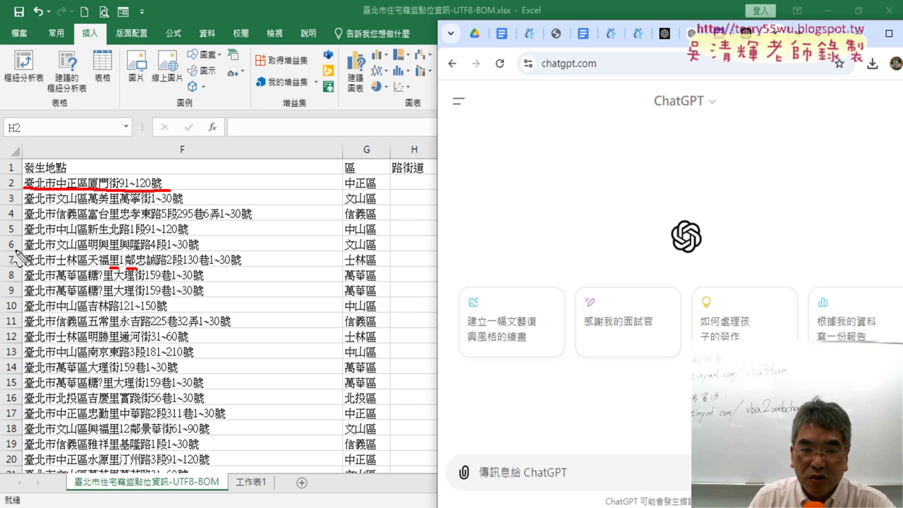
mouse_move(16, 246)
left_mouse_down()
mouse_move(15, 275)
mouse_move(53, 248)
mouse_move(246, 268)
left_mouse_up()
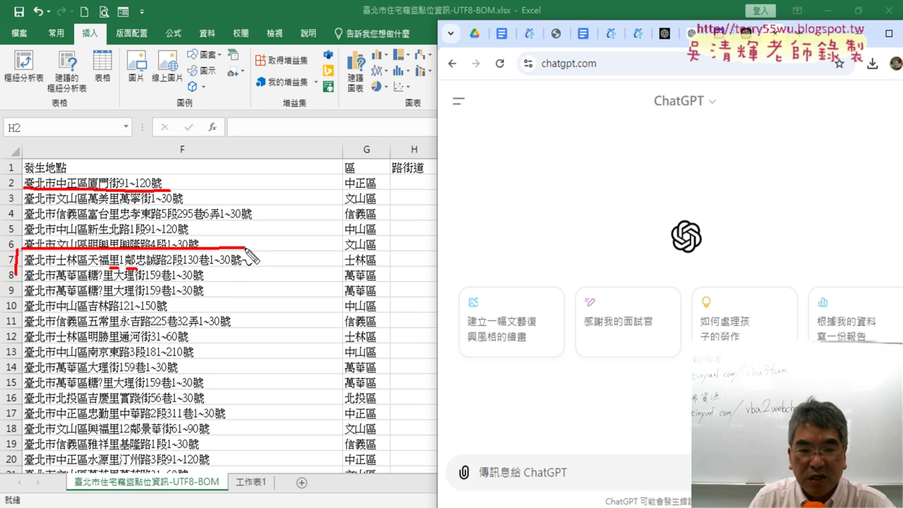
left_click_drag(15, 274, 247, 272)
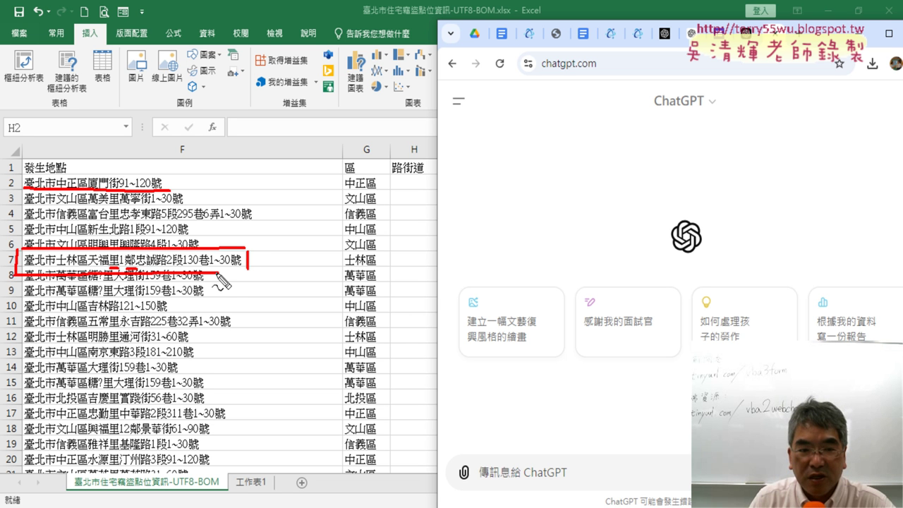
left_click_drag(184, 137, 200, 152)
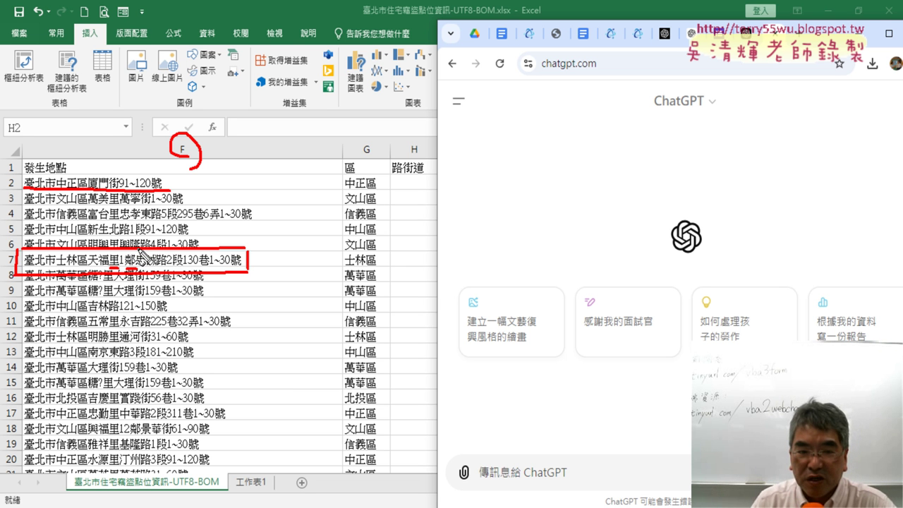
left_click_drag(139, 248, 133, 269)
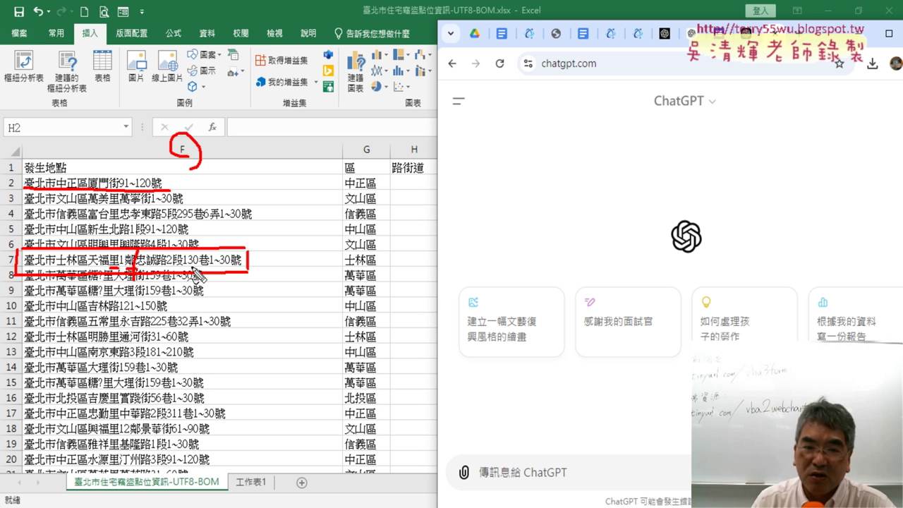
key("Escape")
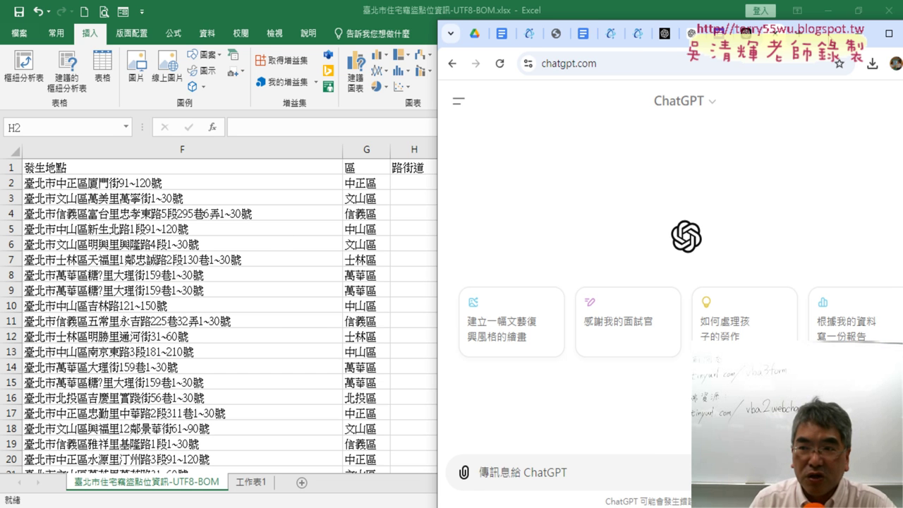
Check the saved F7 FIND-formula prompt in Google Docs, then restore the smaller browser window.
left_click(889, 33)
left_click(111, 16)
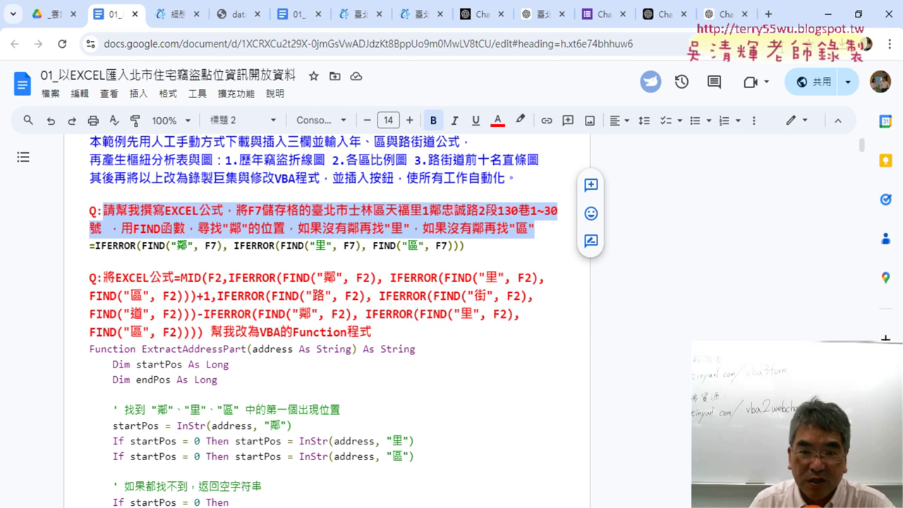
left_click(866, 18)
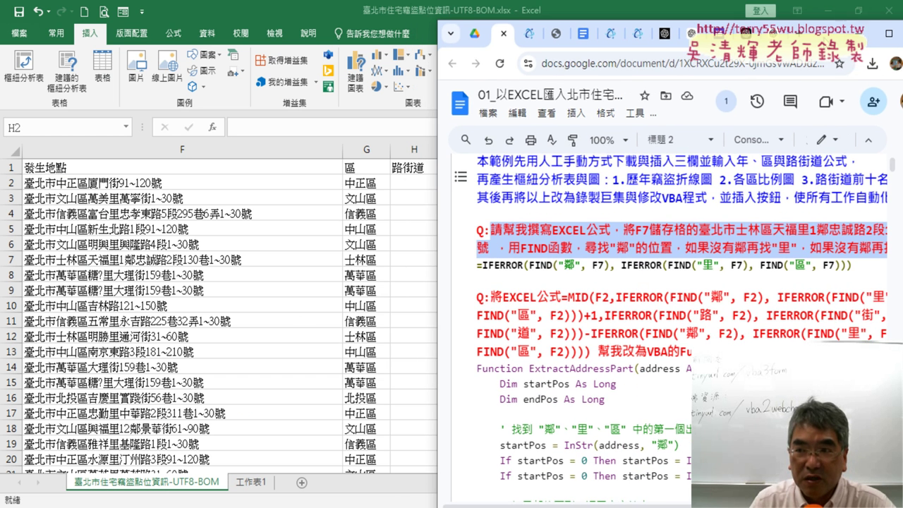
left_click_drag(797, 20, 746, 20)
Paste and review the prompt asking for a FIND formula locating 鄰, 里 or 區 in F7.
left_click(722, 20)
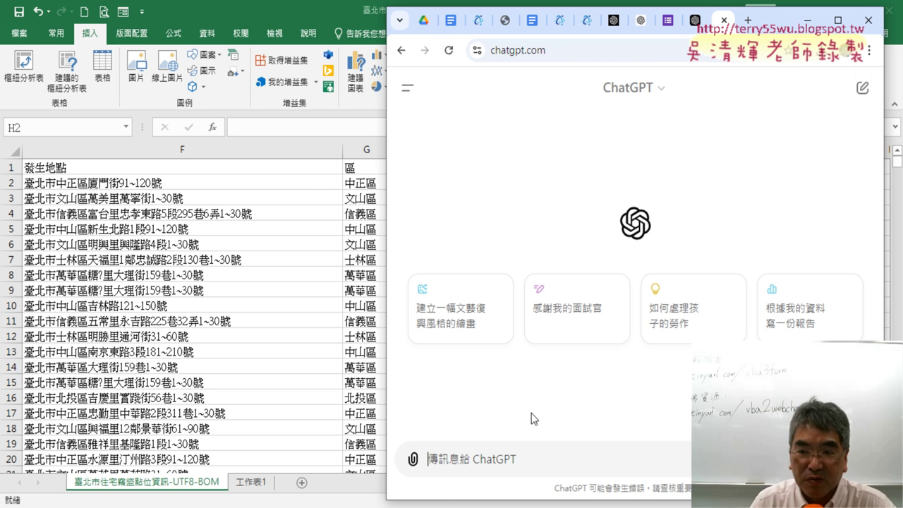
key("ctrl+v")
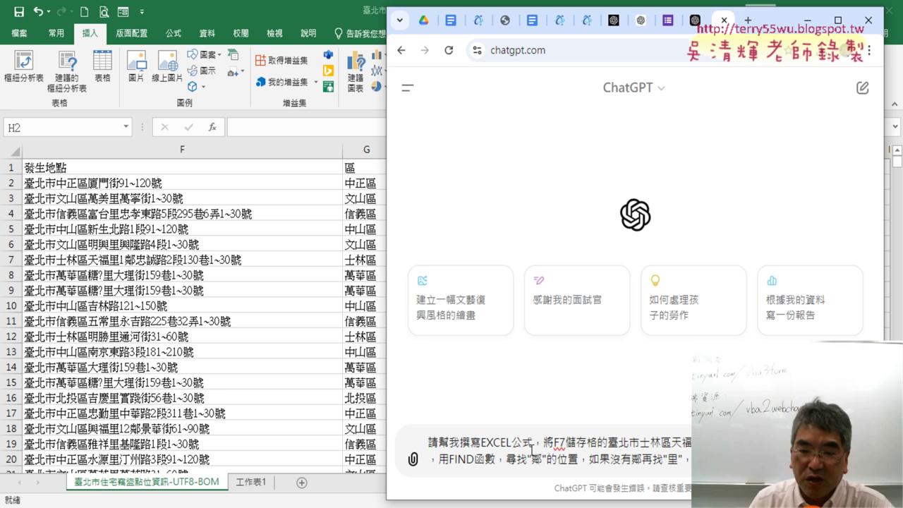
left_click_drag(533, 442, 480, 443)
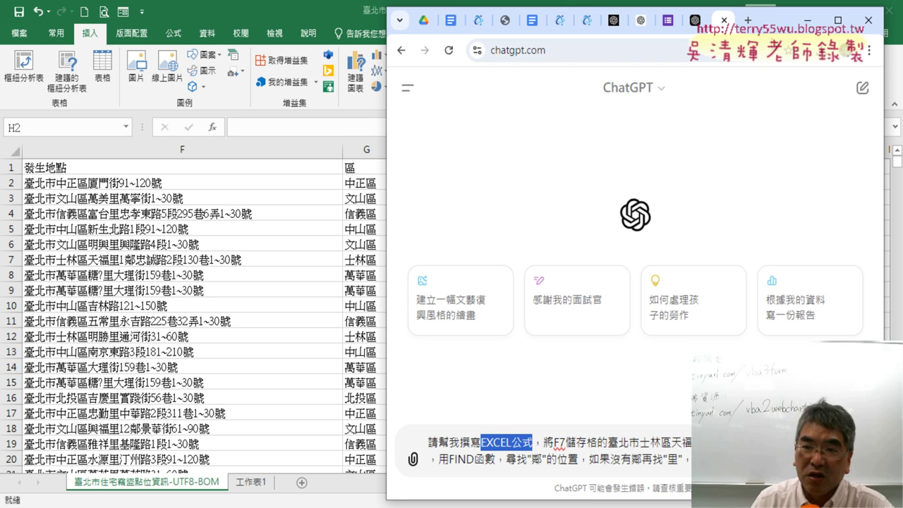
left_click_drag(776, 27, 824, 26)
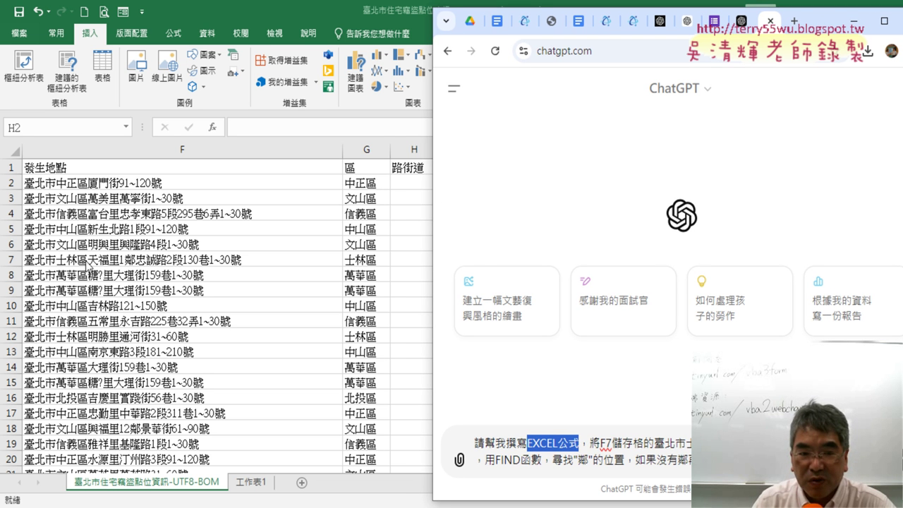
left_click_drag(612, 443, 705, 443)
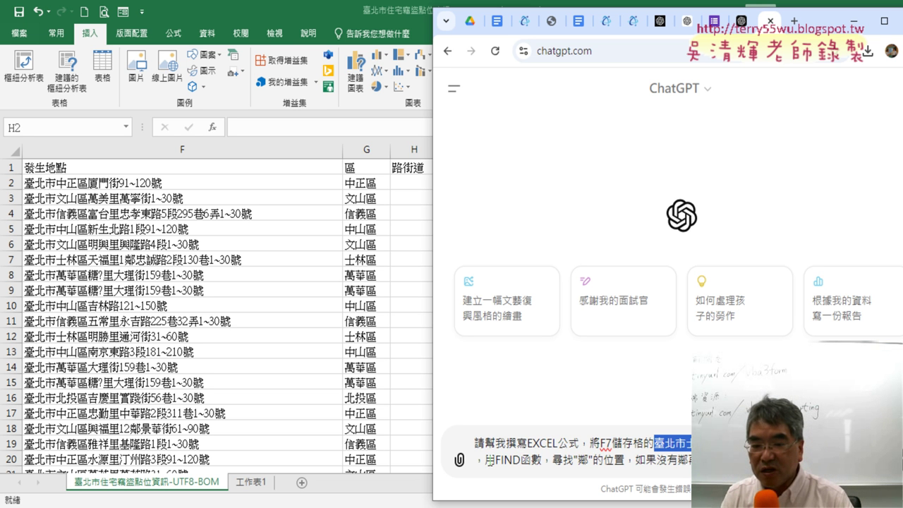
left_click_drag(496, 459, 540, 462)
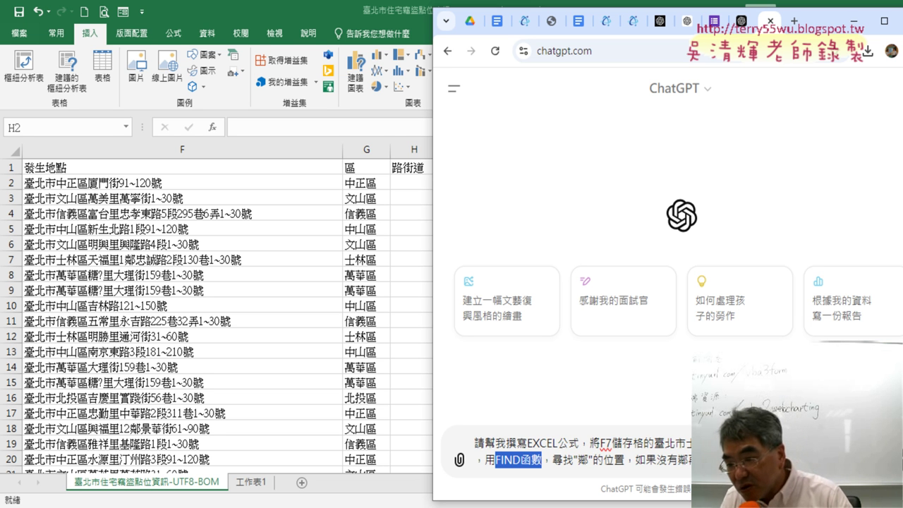
left_click(518, 459)
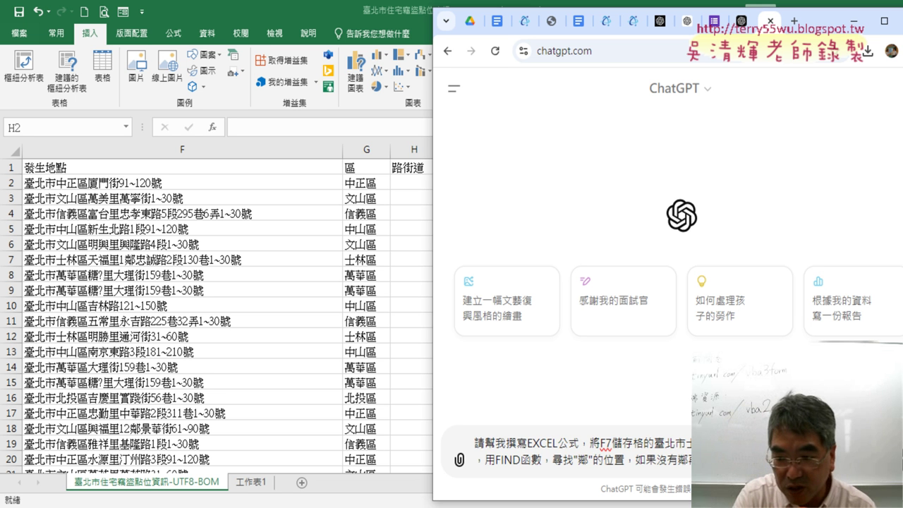
type("李")
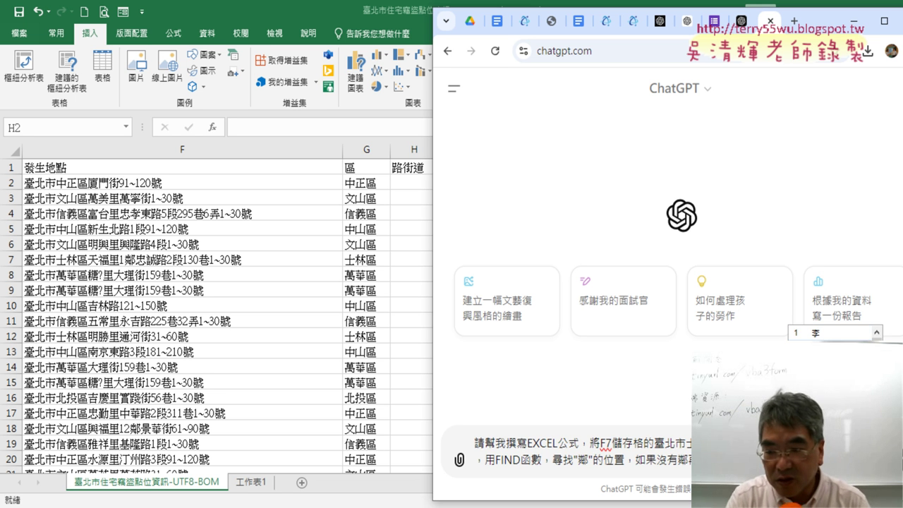
key("Escape")
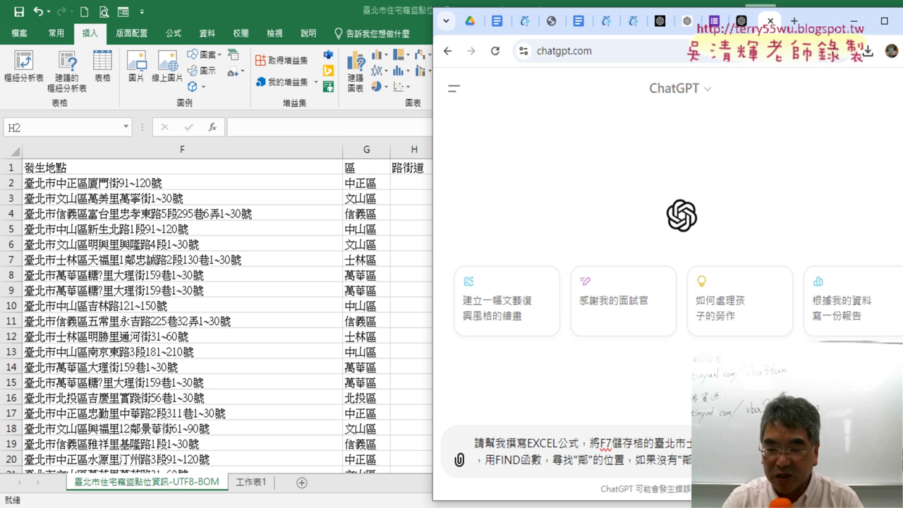
key("shift+Return")
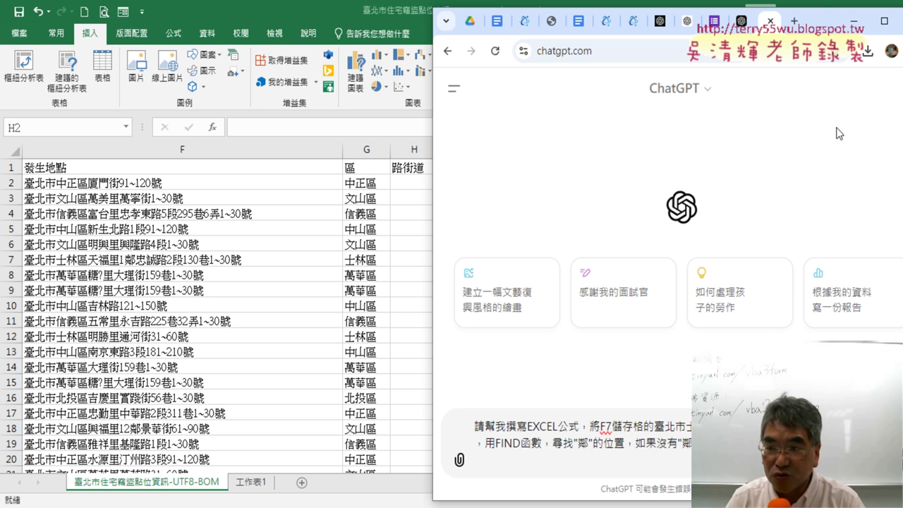
left_click_drag(819, 21, 769, 21)
Send the request and copy ChatGPT's nested IFERROR(FIND(...), F7) formula, then minimize Chrome.
key("Return")
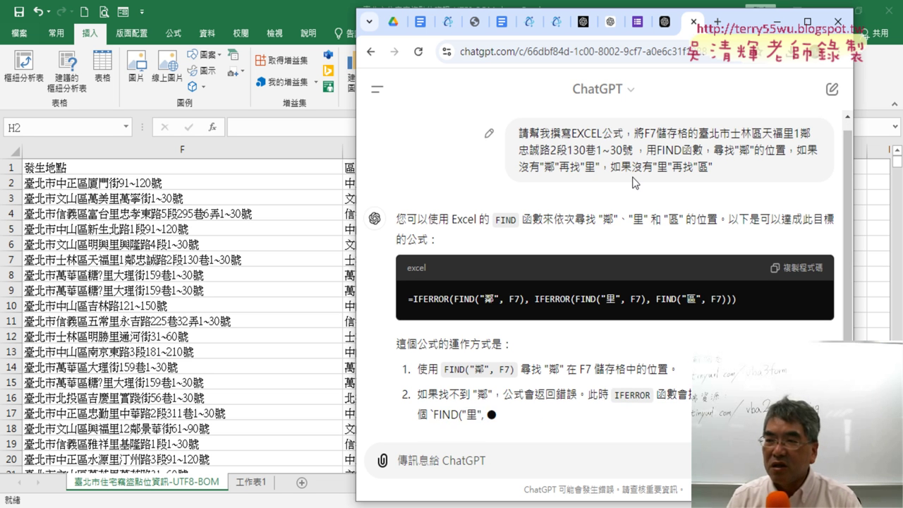
scroll(555, 152, "up", 1)
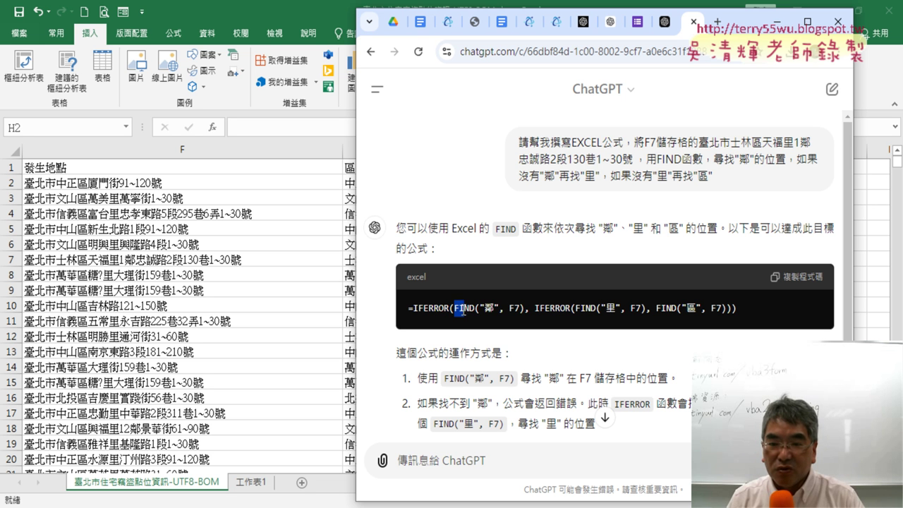
left_click_drag(462, 311, 526, 312)
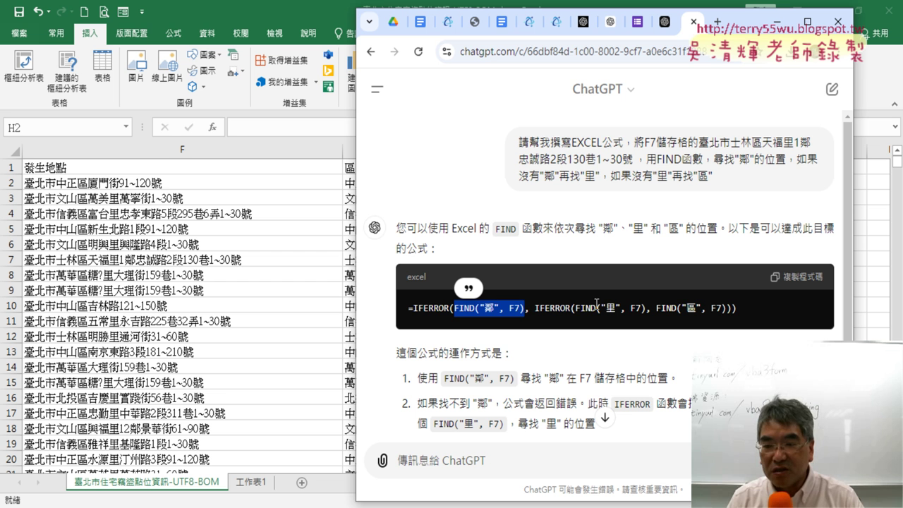
left_click_drag(736, 308, 407, 308)
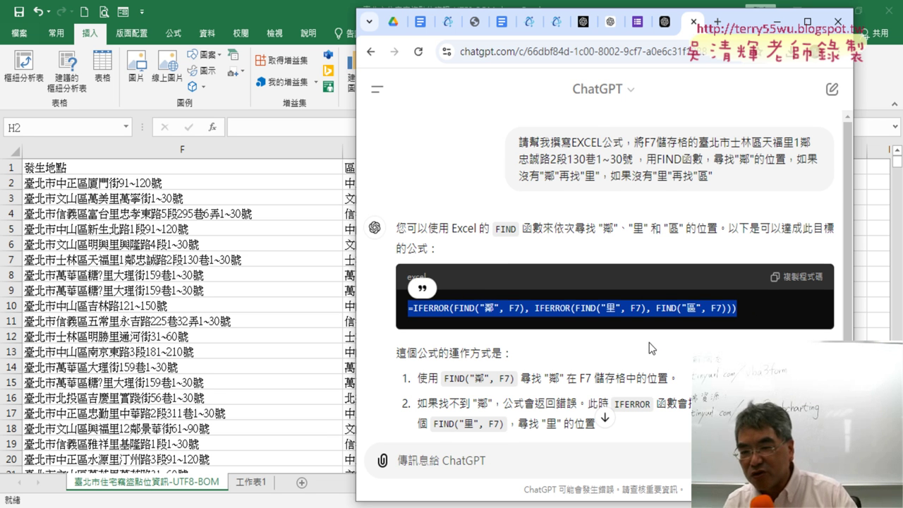
scroll(650, 342, "down", 2)
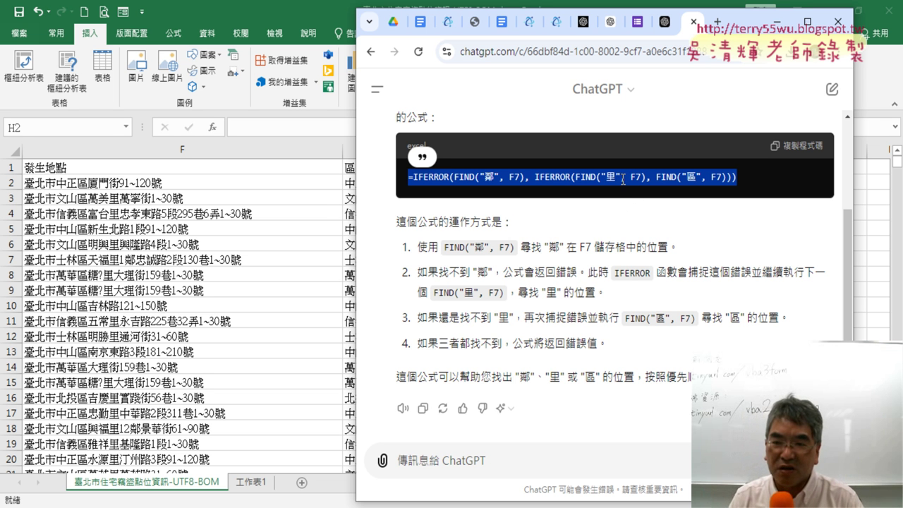
right_click(623, 178)
left_click(583, 197)
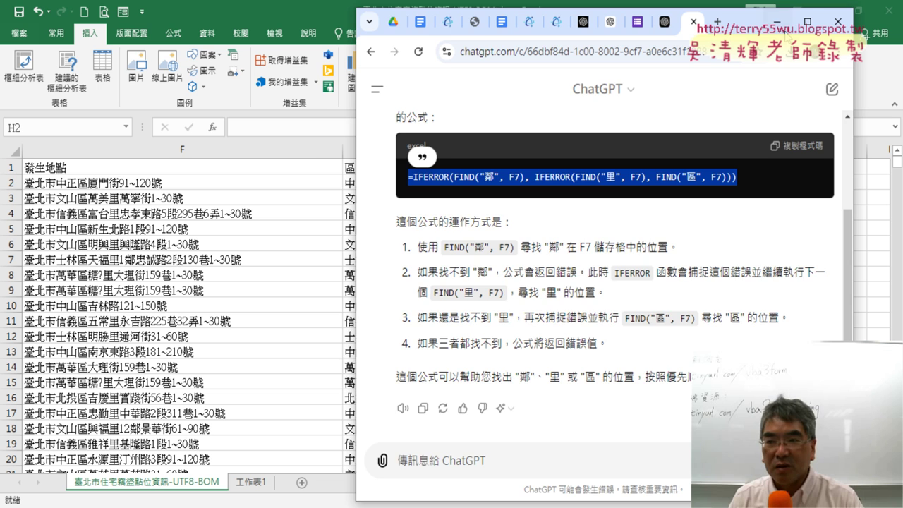
left_click(777, 21)
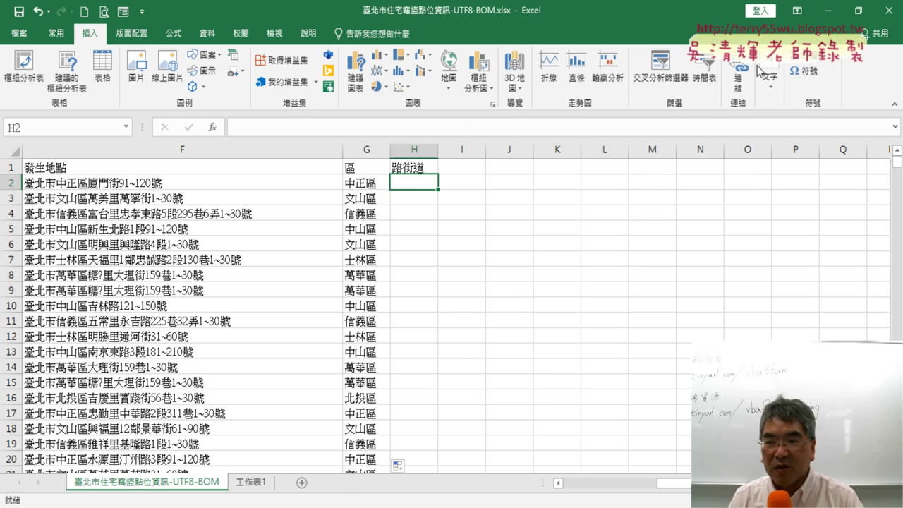
Paste the copied formula into H2, then undo that paste.
left_click(246, 126)
type("=IFERROR(FIND(\"鄰\", F7), IFERROR(FIND(\"里\", F7), FIND(\"區\", F7)))")
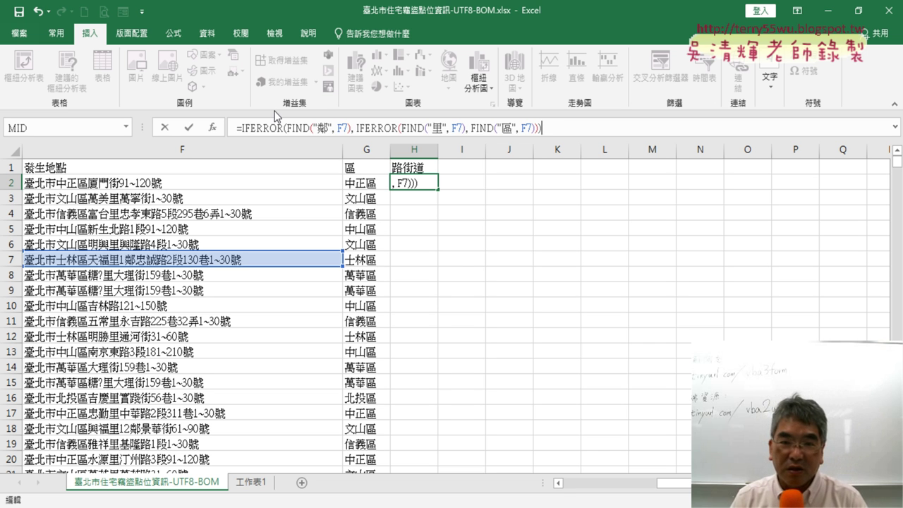
key("ctrl+z")
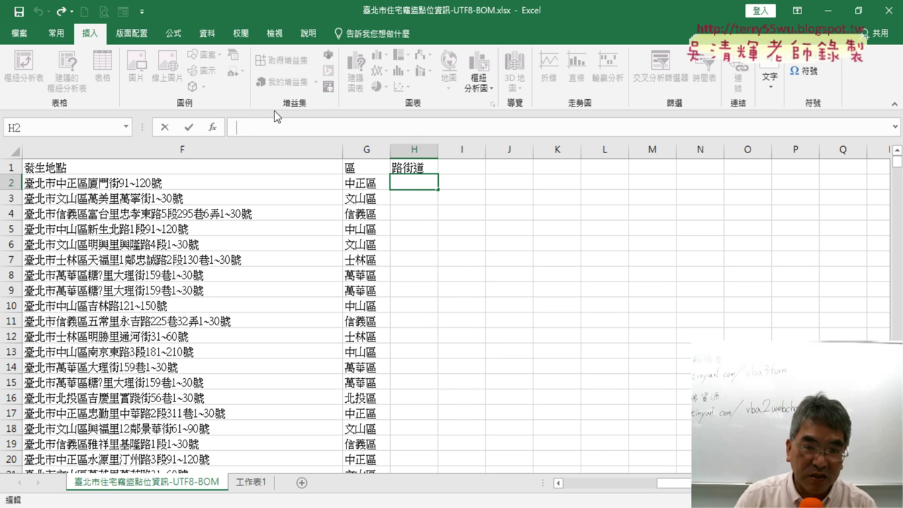
Enter =IFERROR(FIND("鄰", F7), IFERROR(FIND("里", F7), FIND("區", F7))) in H7, returning 11.
left_click(422, 266)
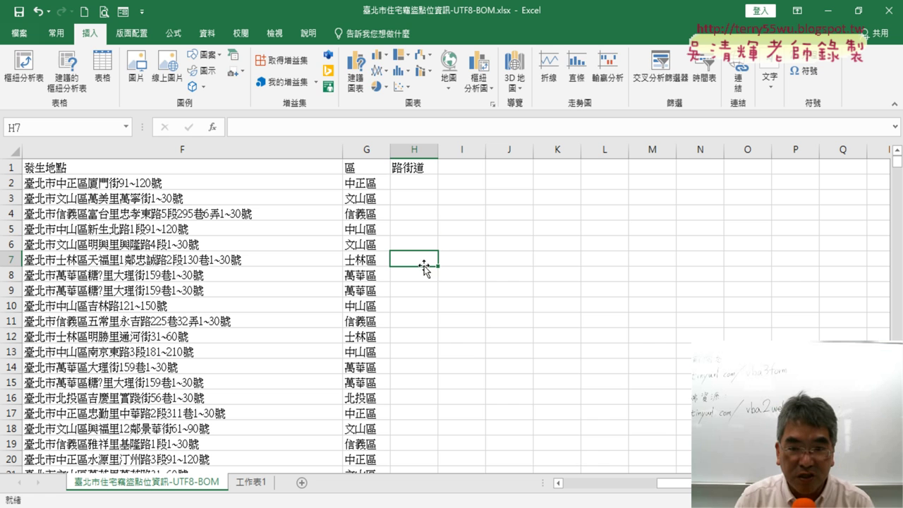
left_click(270, 126)
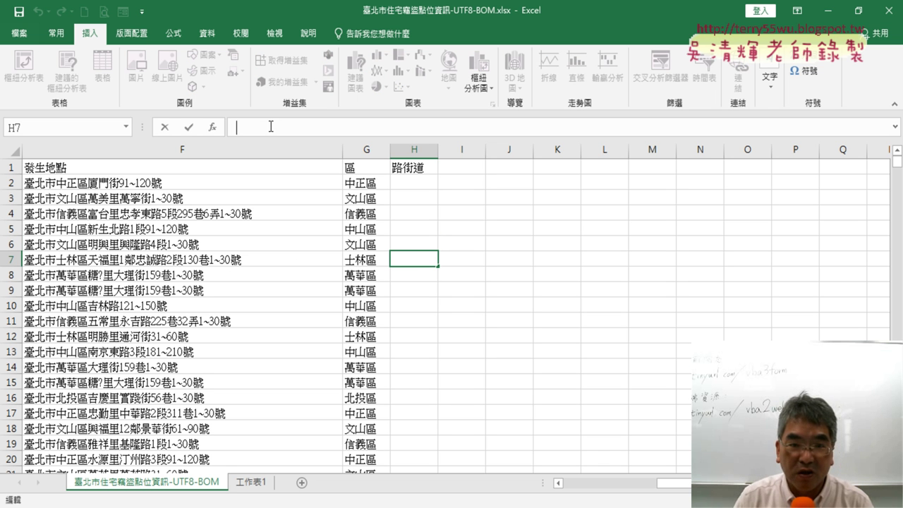
type("=IFERROR(FIND(\"鄰\", F7), IFERROR(FIND(\"里\", F7), FIND(\"區\", F7)))")
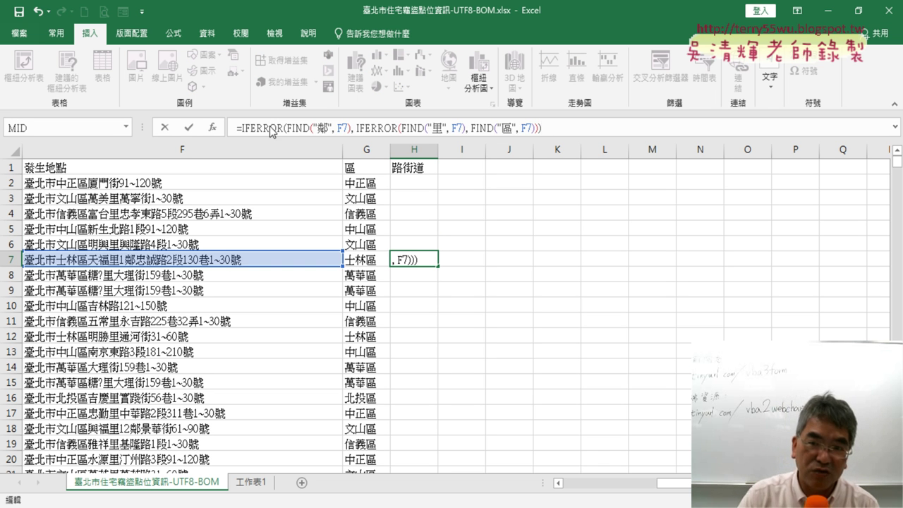
left_click(189, 129)
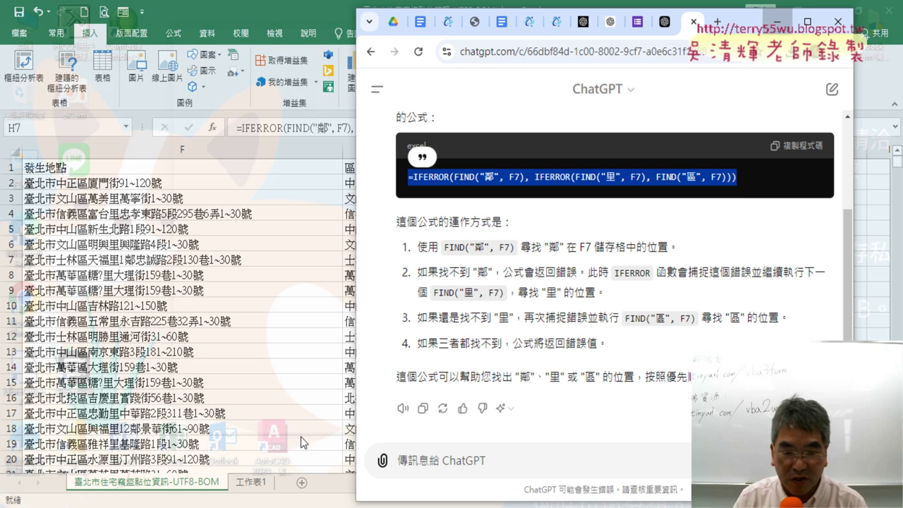
Maximize the ChatGPT explanation, then switch back to the 臺北市住宅竊盜點位資訊 workbook.
left_click(180, 445)
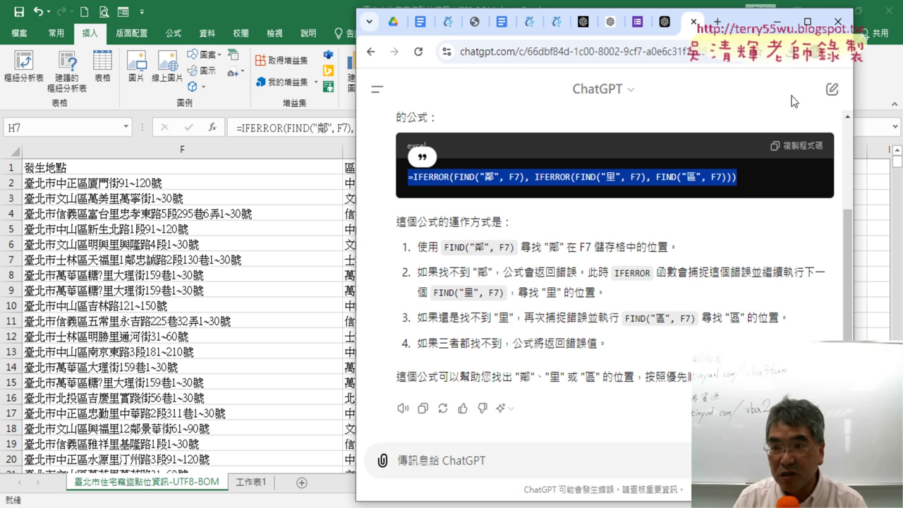
left_click(808, 22)
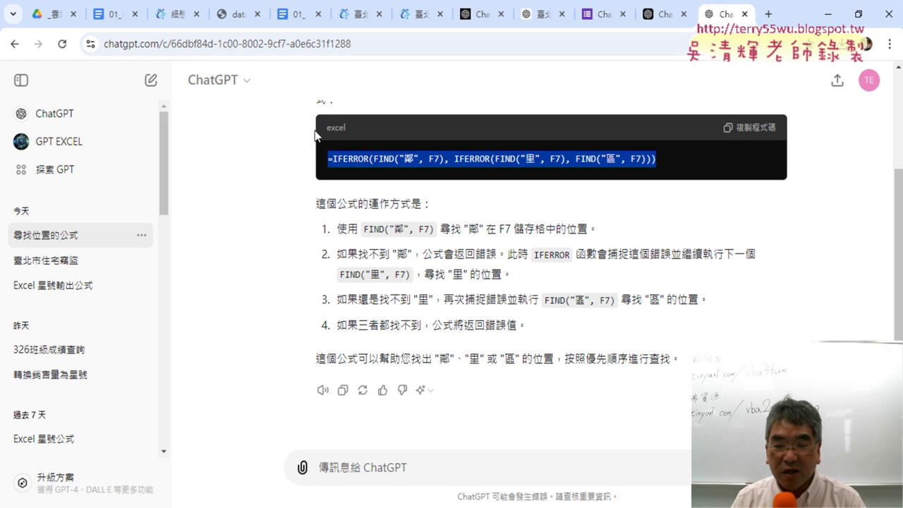
left_click(240, 506)
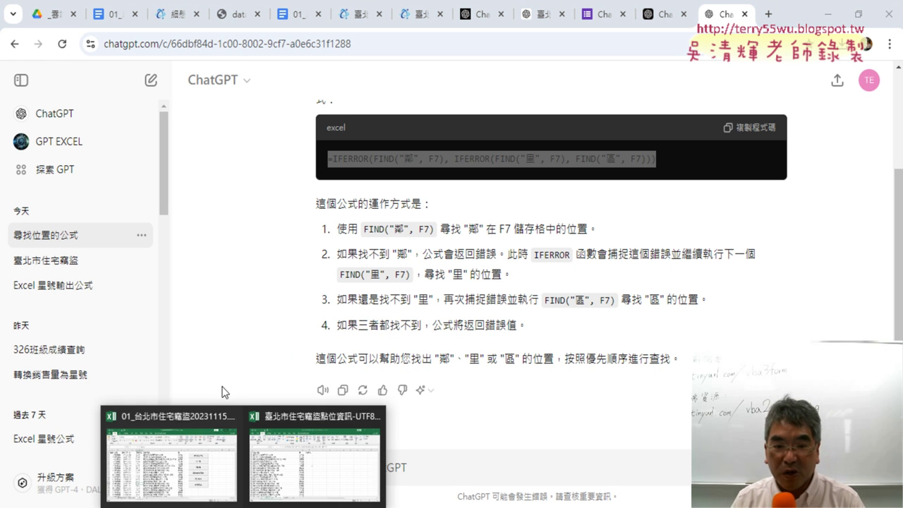
left_click(314, 459)
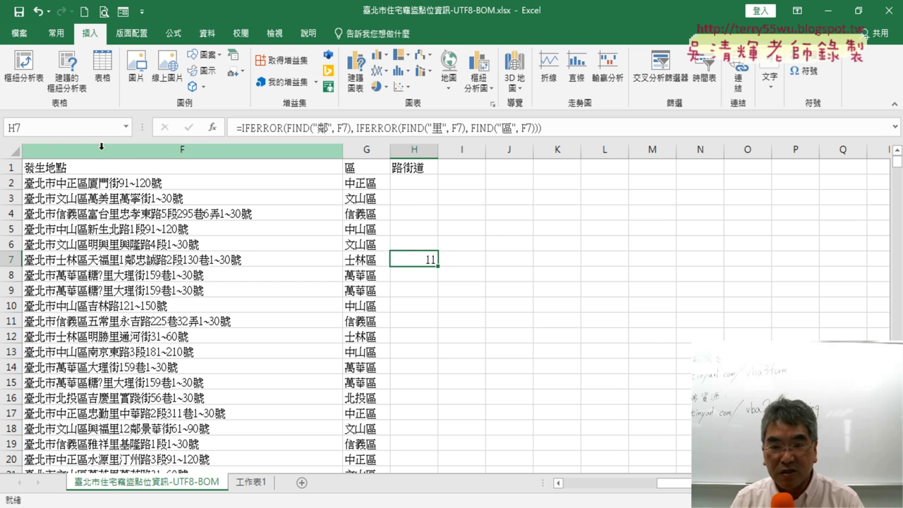